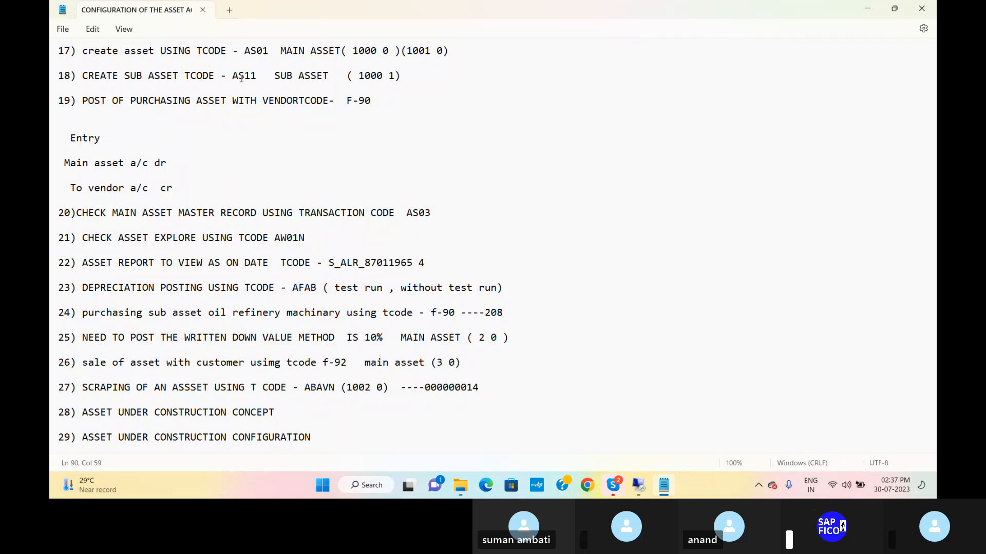
Step: Switch to the SAP remote session and open transaction AS11 for creating an asset subnumber
left_click(639, 486)
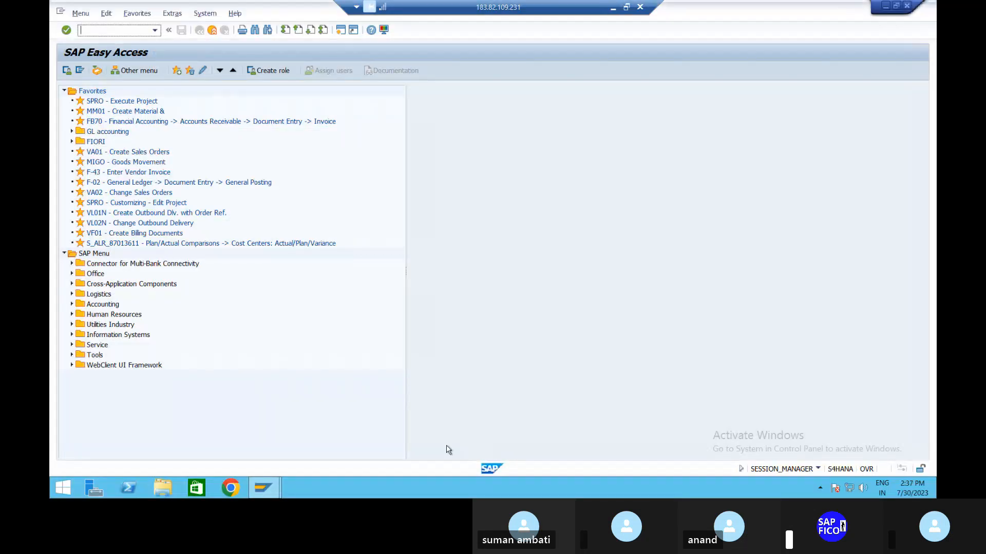
type("/NAS11")
key("Return")
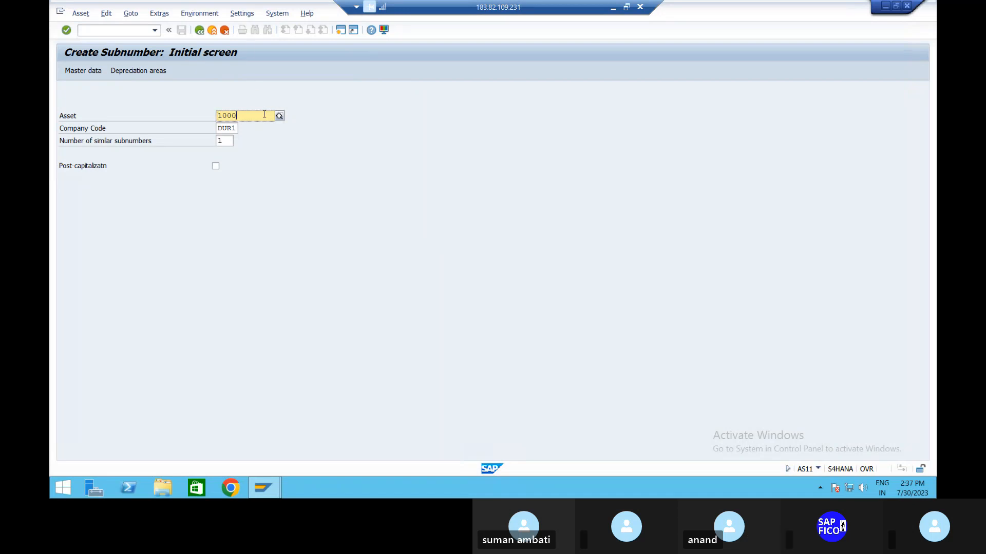
Step: Choose main asset 1001, PLANT & MACHINERY 1 in company code DUR1, and open the new subnumber's master data
type("1001")
key("Return")
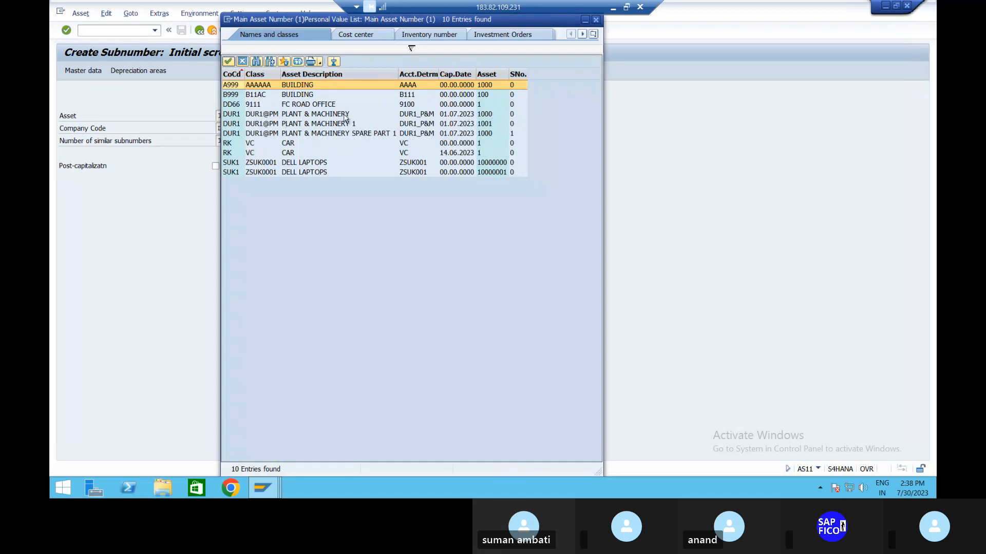
left_click(339, 125)
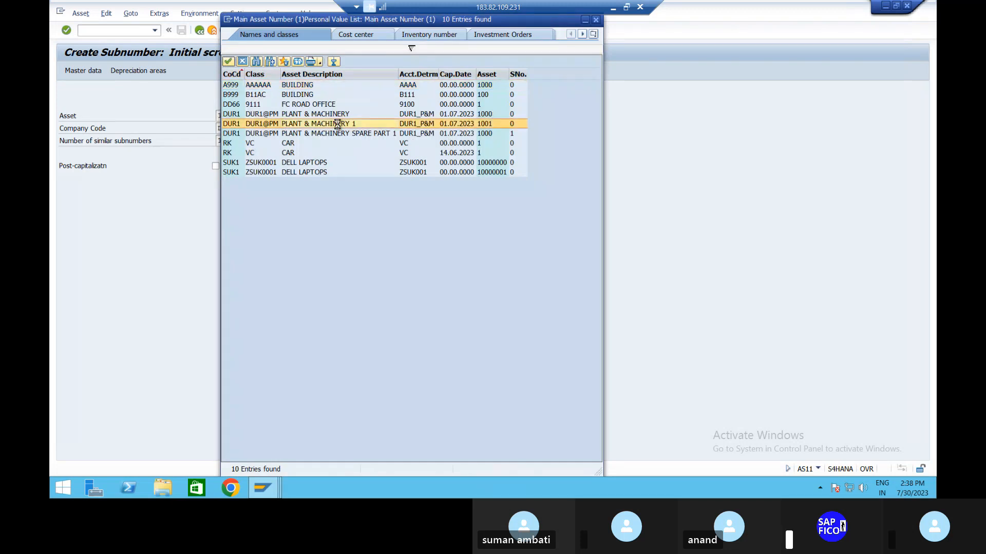
double_click(338, 126)
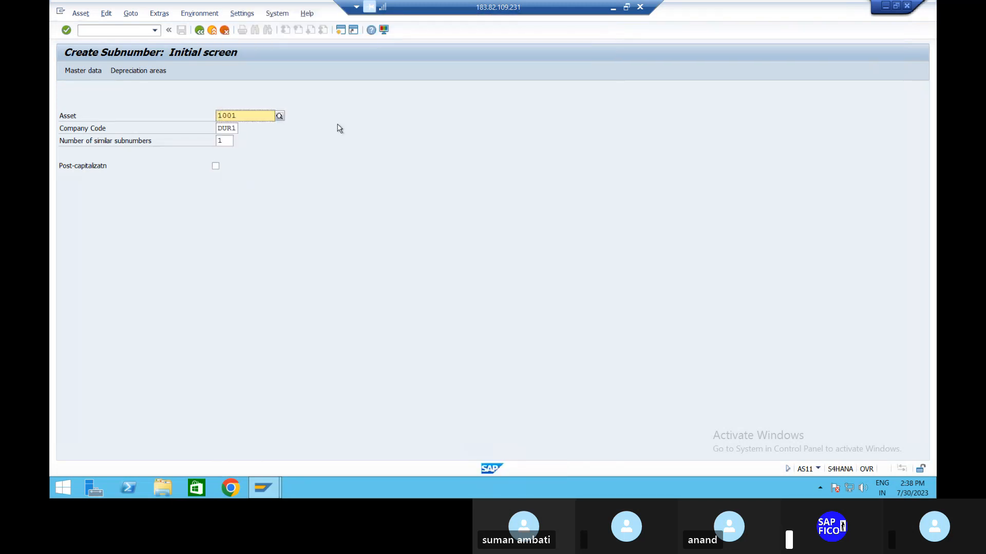
key("Return")
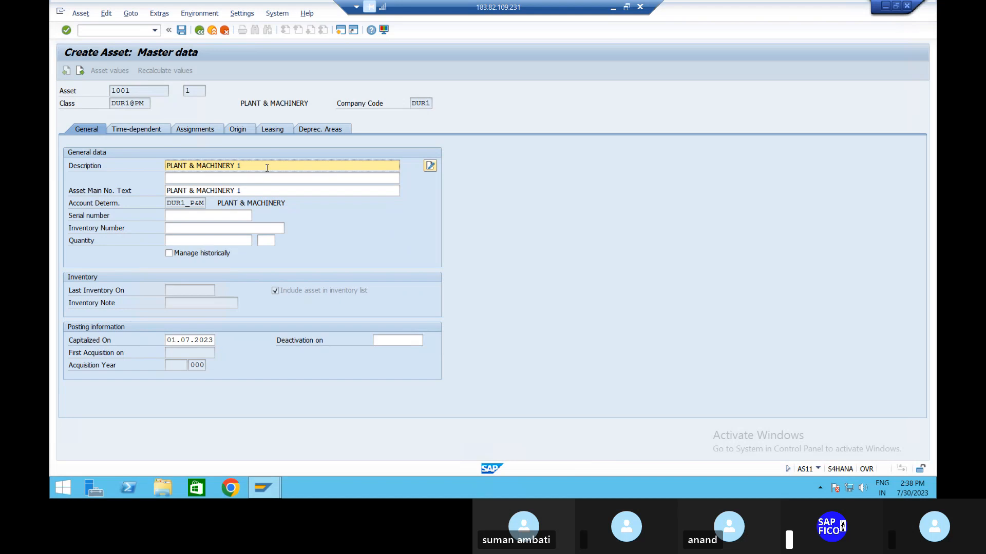
Step: Change the sub-asset's description to "PLANT & MACHINERY 1 SPARE PART (SUB ASSET)"
key("BackSpace")
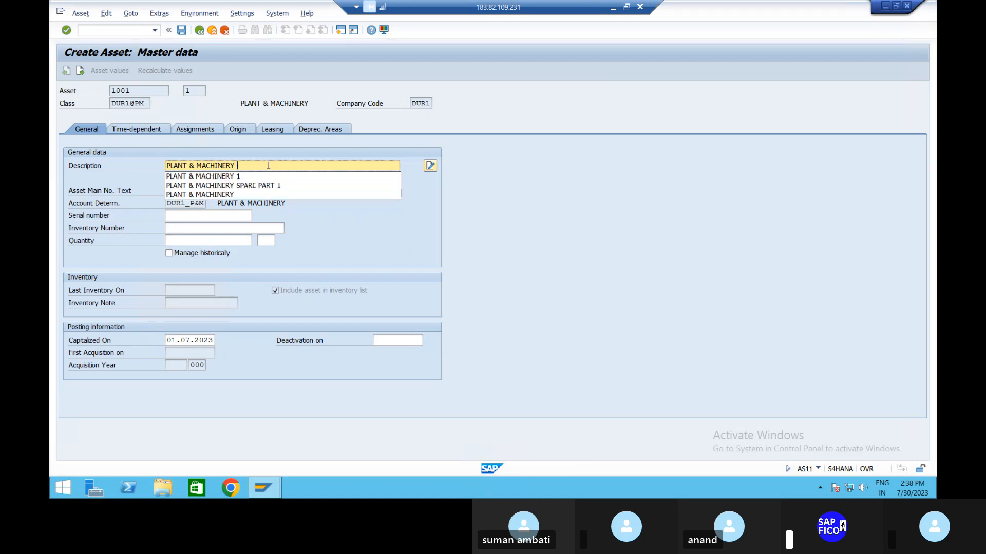
type("1 SA")
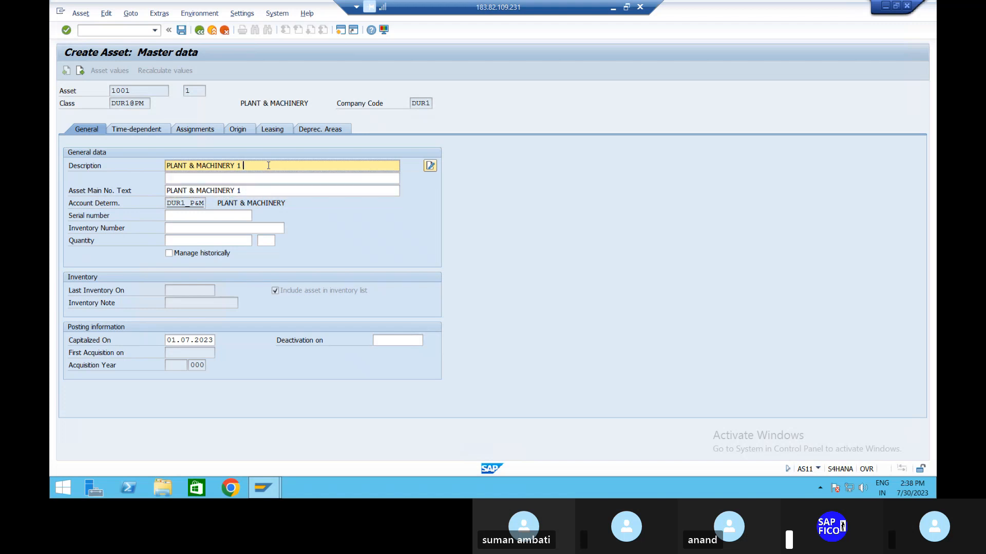
key("BackSpace")
type("PAR")
key("BackSpace")
key("BackSpace")
key("BackSpace")
type("UB")
key("BackSpace")
key("BackSpace")
key("BackSpace")
type("PARE PART (SUB ASSET)")
Step: Copy the full sub-asset description into the Asset Main No. Text, replacing the existing text
key("shift+Left")
key("shift+Left")
key("shift+Left")
key("shift+Left")
key("shift+Left")
key("shift+Left")
key("shift+Left")
key("shift+Left")
key("shift+Left")
key("shift+Left")
key("shift+Left")
key("shift+Left")
key("shift+Left")
key("shift+Left")
key("shift+Left")
key("shift+Left")
key("shift+Left")
key("shift+Left")
key("shift+Left")
key("shift+Left")
key("ctrl+c")
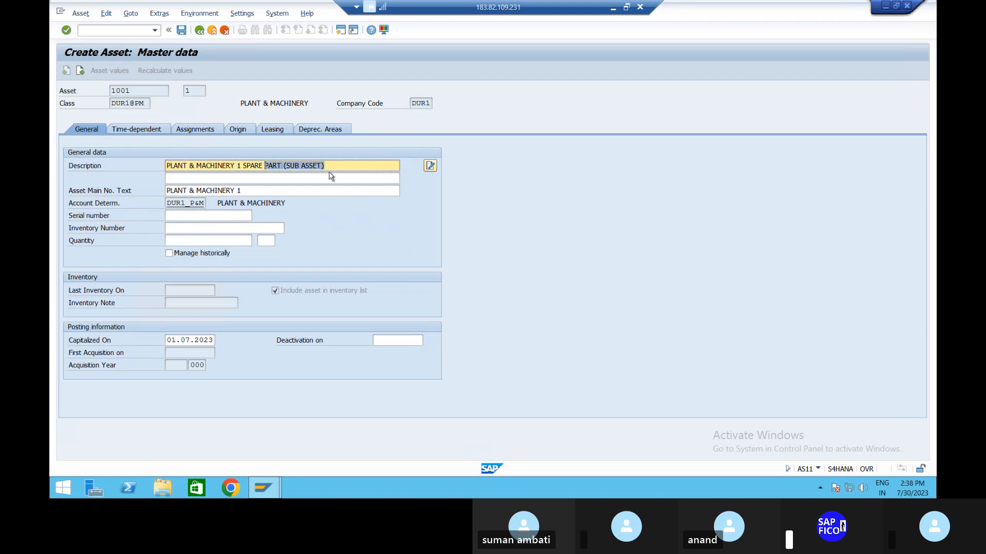
key("Left")
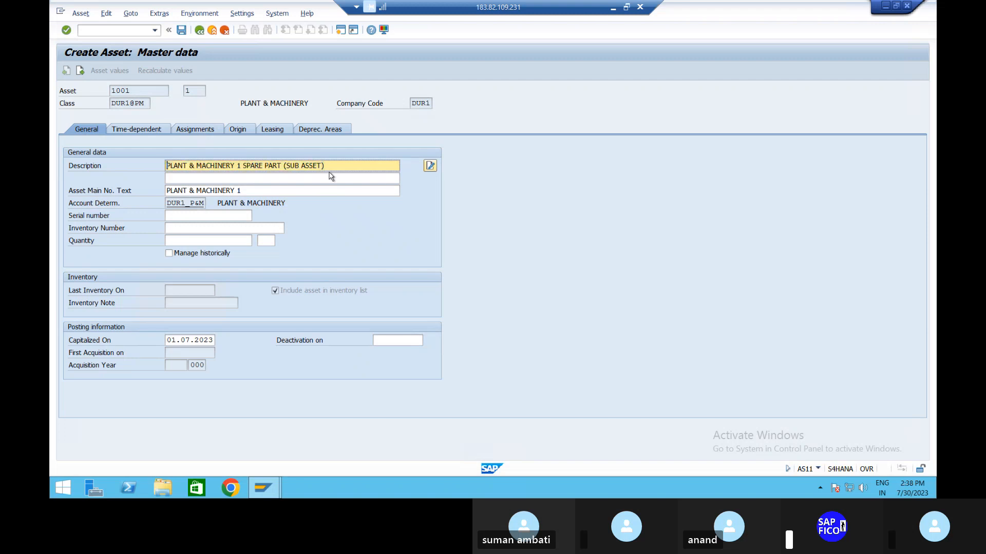
key("Tab")
key("Tab")
key("Tab")
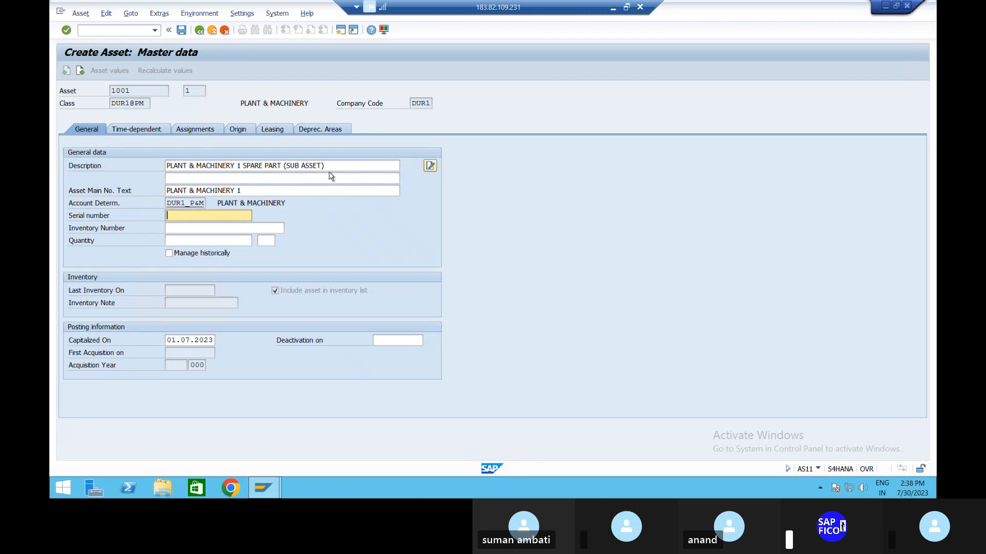
key("shift+Tab")
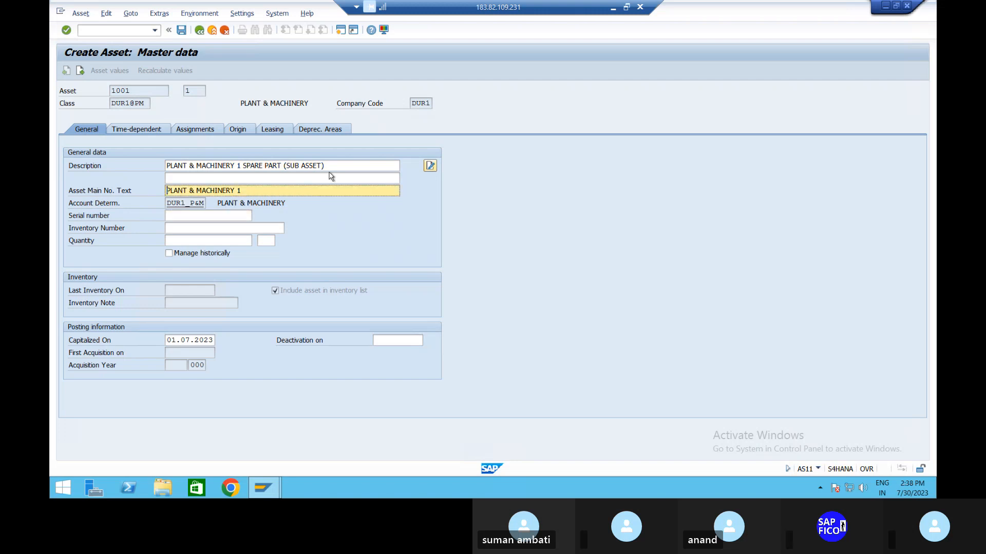
key("ctrl+v")
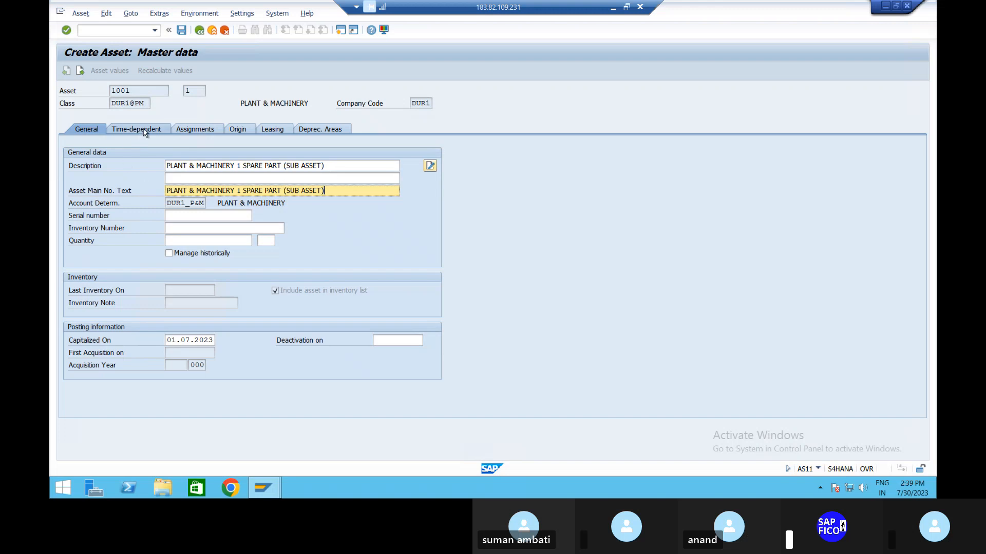
Step: Set the capitalization date to 03.07.2023, check the time-dependent data and depreciation areas, and save the sub-asset
left_click(171, 339)
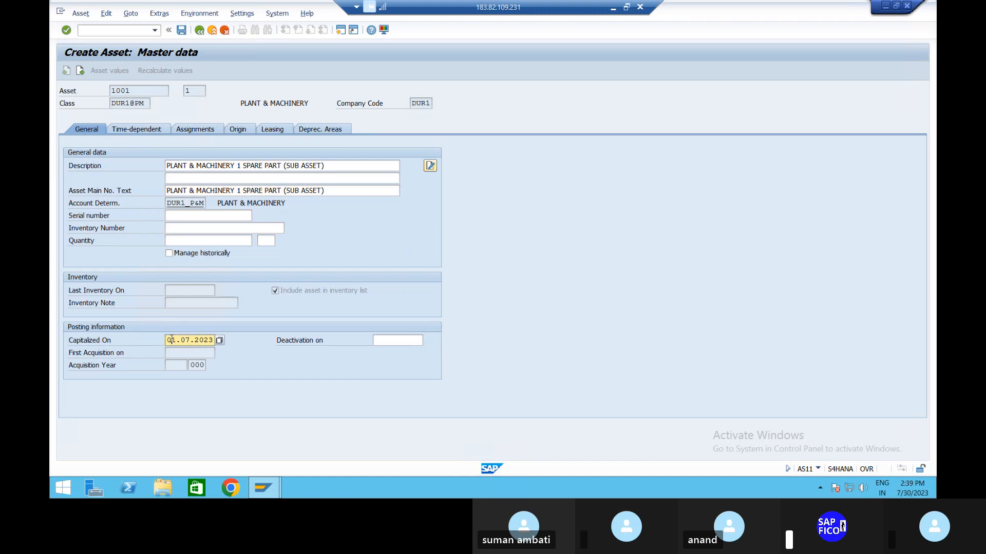
type("3")
left_click(158, 132)
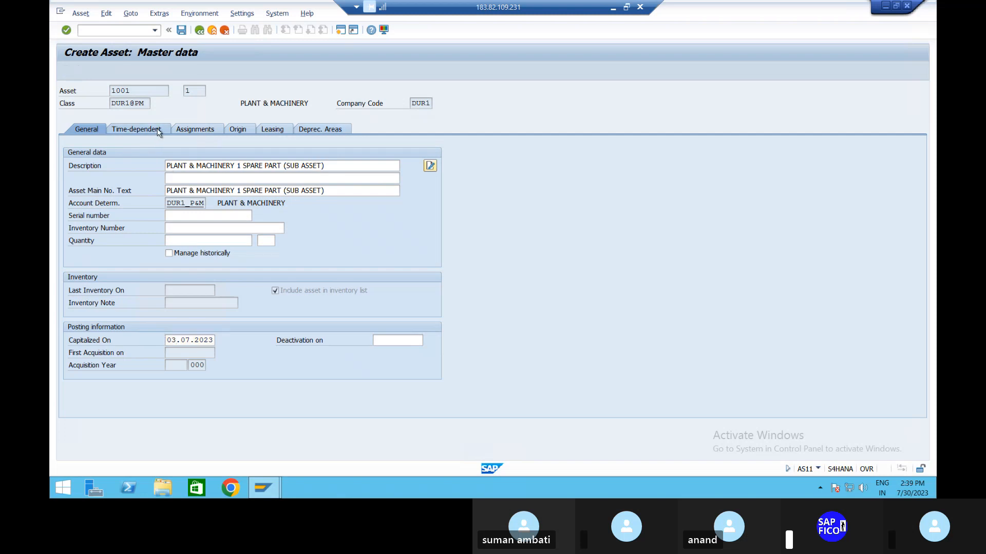
left_click(339, 131)
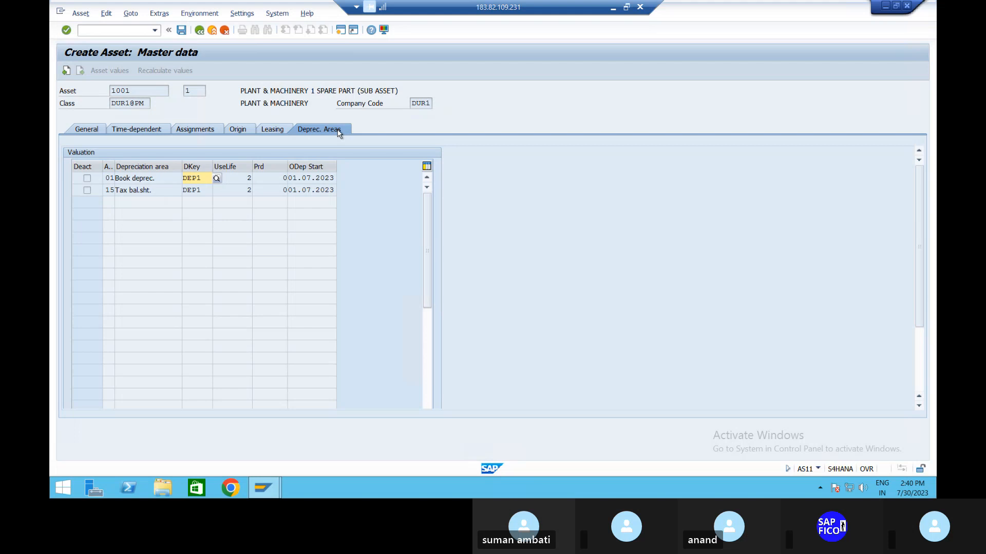
left_click(182, 30)
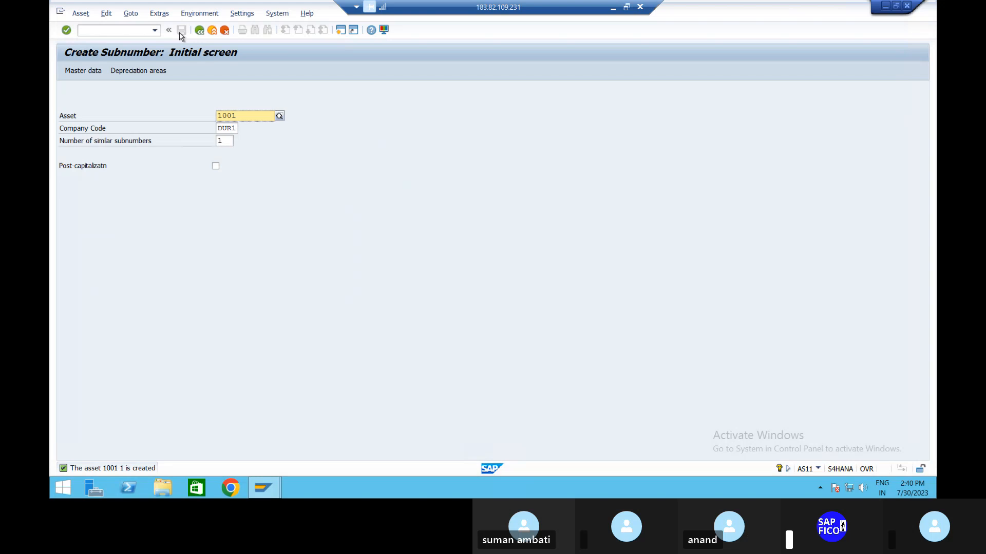
Step: Switch to the Notepad configuration notes and add "(1001 1)" to the end of item 18, the AS11 sub-asset line
left_click(612, 7)
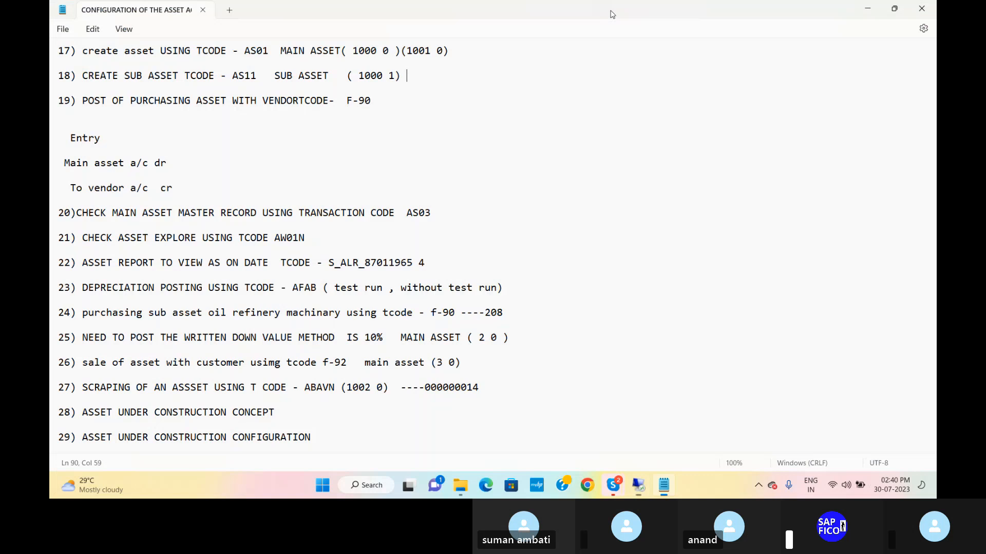
scroll(452, 338, "down", 2)
scroll(453, 340, "up", 1)
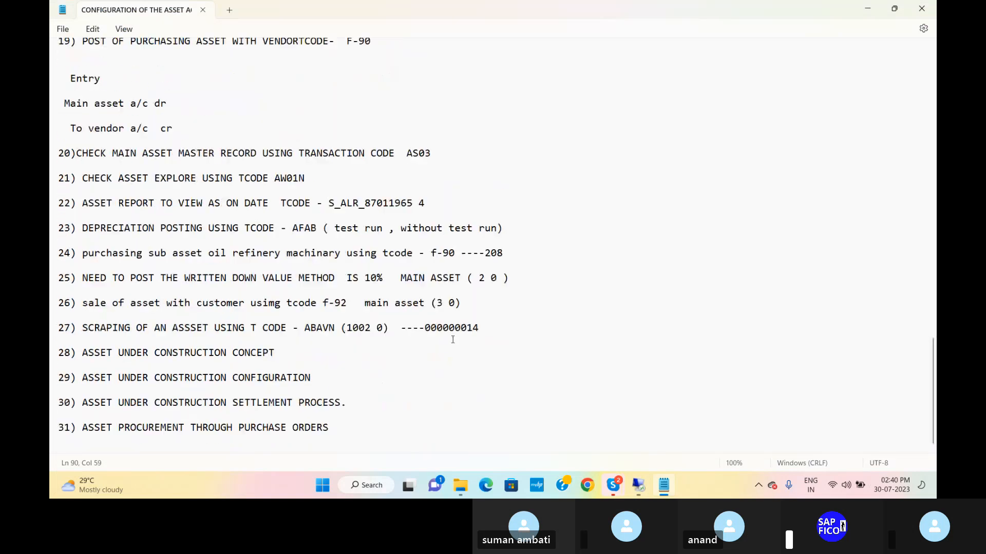
scroll(453, 339, "up", 2)
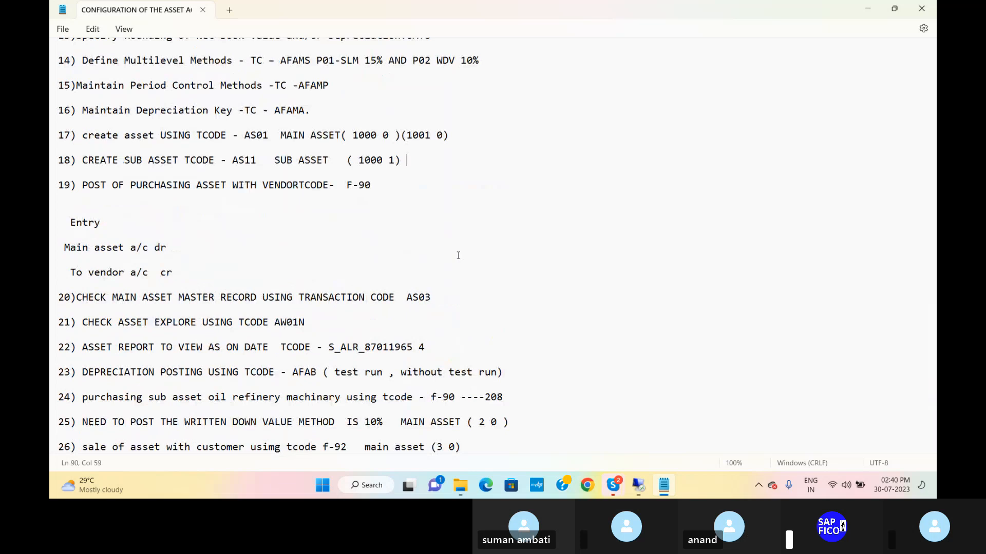
type("(1001 1)")
Step: Return to the SAP session and open transaction F-90 for an asset acquisition from a vendor
mouse_move(635, 488)
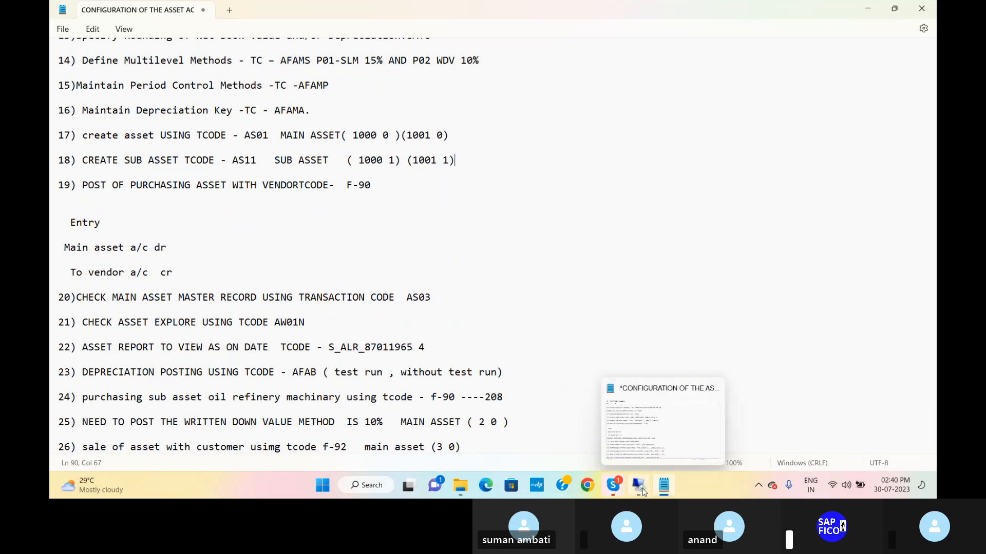
left_click(642, 489)
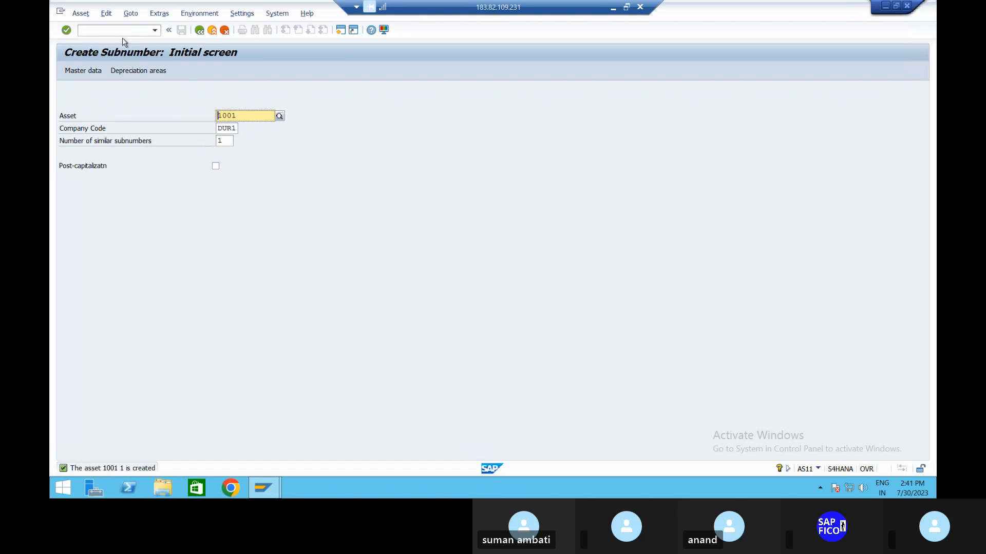
left_click(135, 29)
type("/NF")
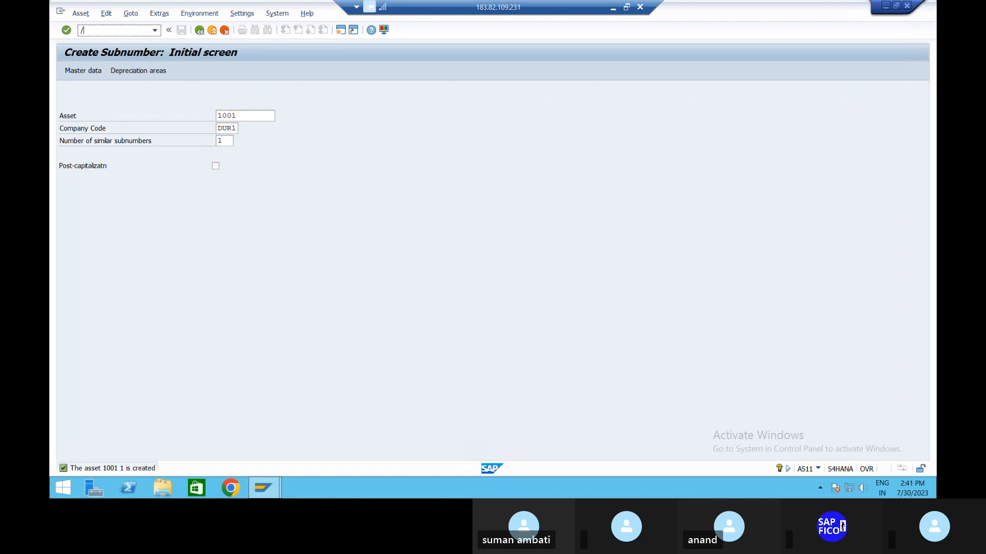
type("90")
key("Return")
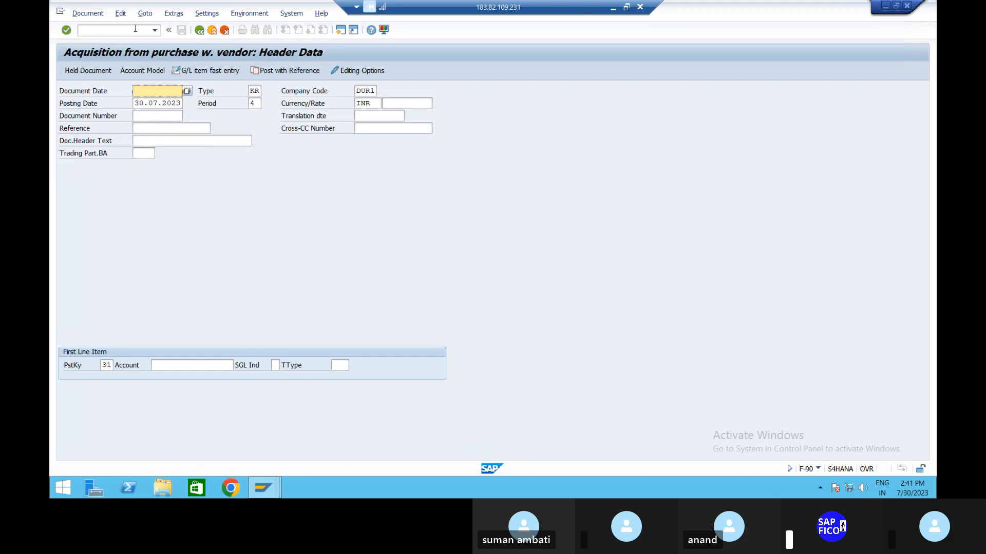
Step: Set both the document date and the posting date to 03.07.2023
type("03.07.2023")
key("Tab")
Step: Enter "PURCHASE OF SUB ASSET" as the document header text
key("Tab")
type("03")
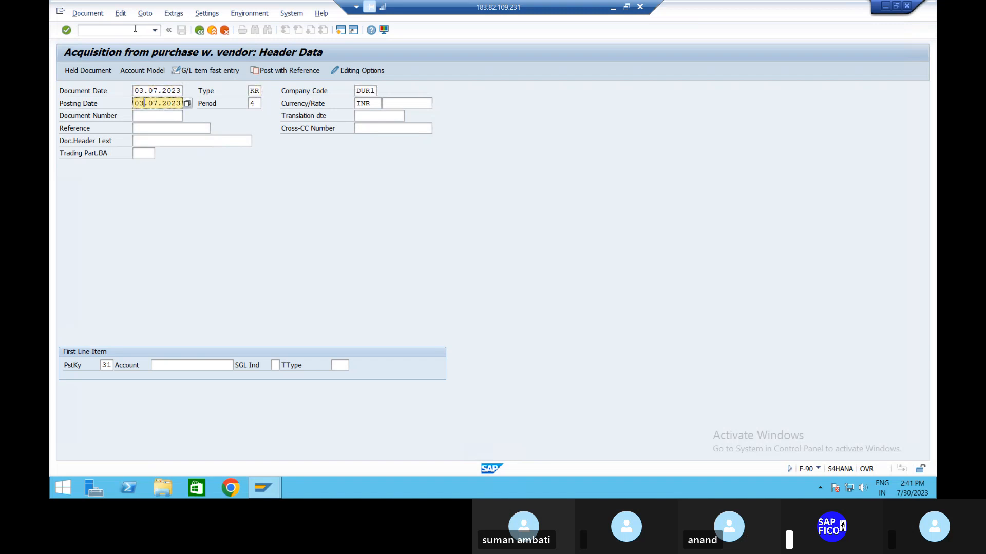
key("Tab")
key("Tab")
key("Tab")
key("Tab")
key("Tab")
key("Tab")
key("Tab")
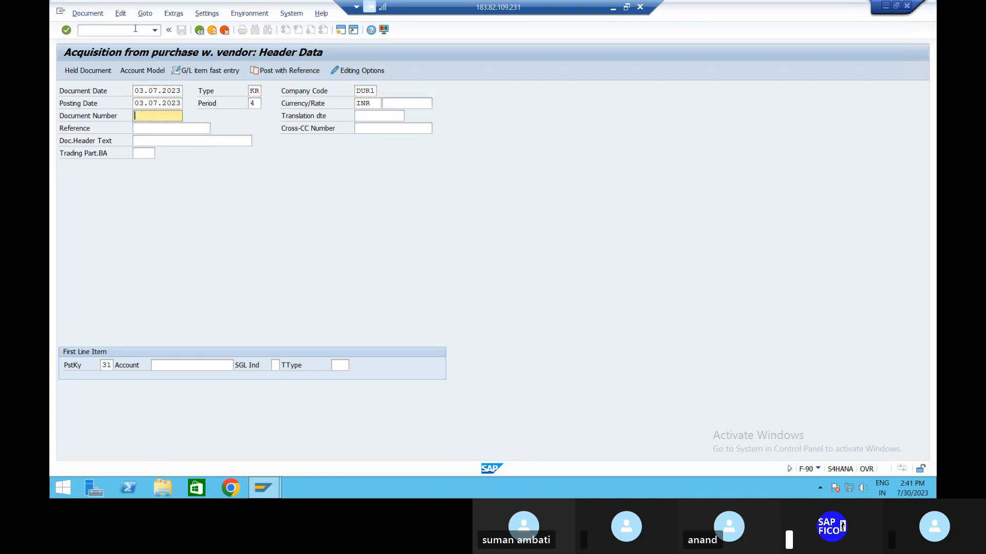
key("Tab")
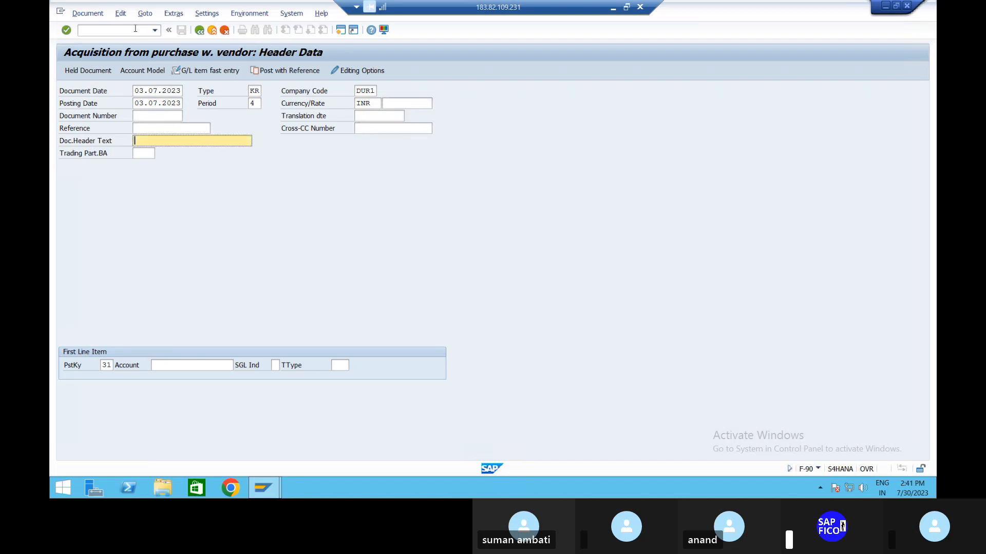
type("PU")
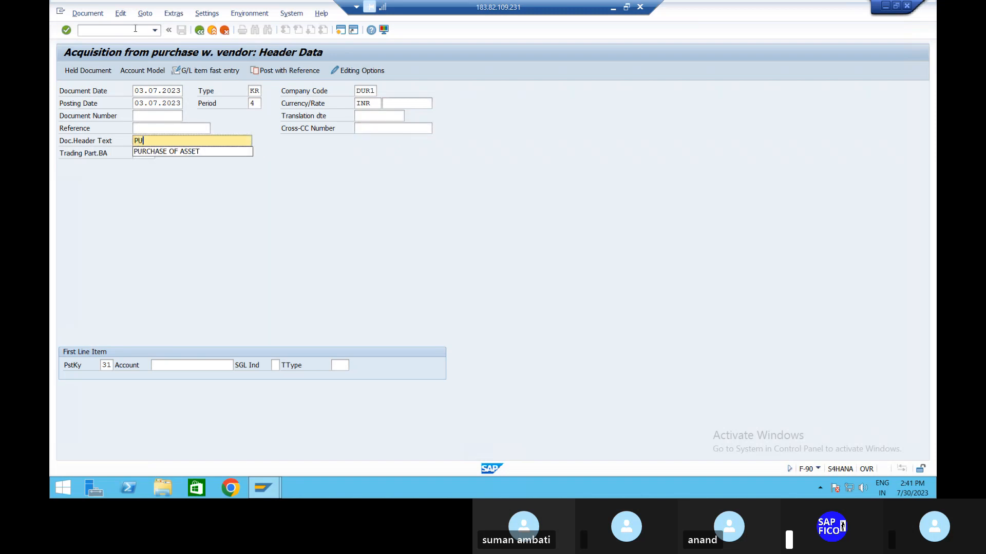
type("RCHASE OF SUB ASS")
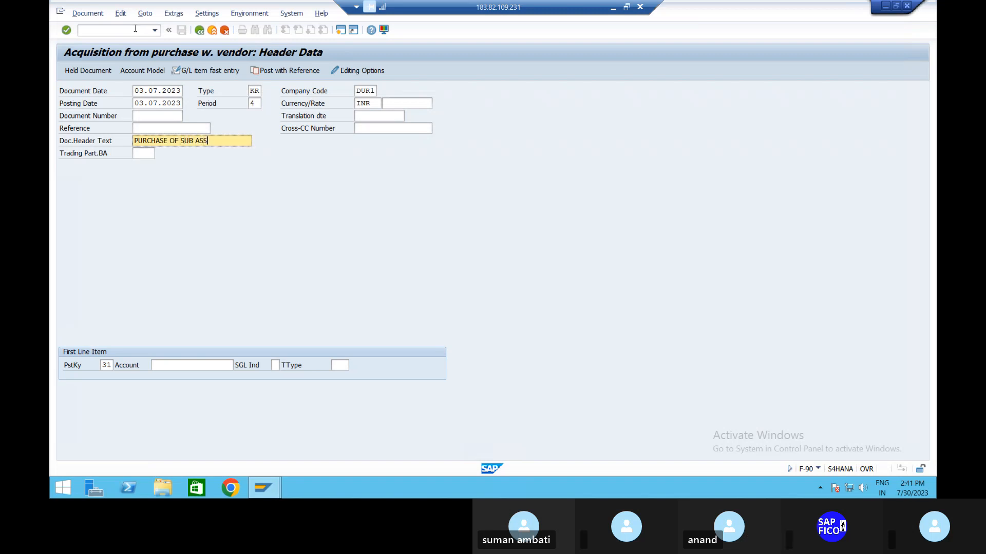
type("ET")
Step: Find vendors for country IN, choose SIVA ELECTRONICS as the first line item's account, and proceed to the vendor item
left_click(194, 365)
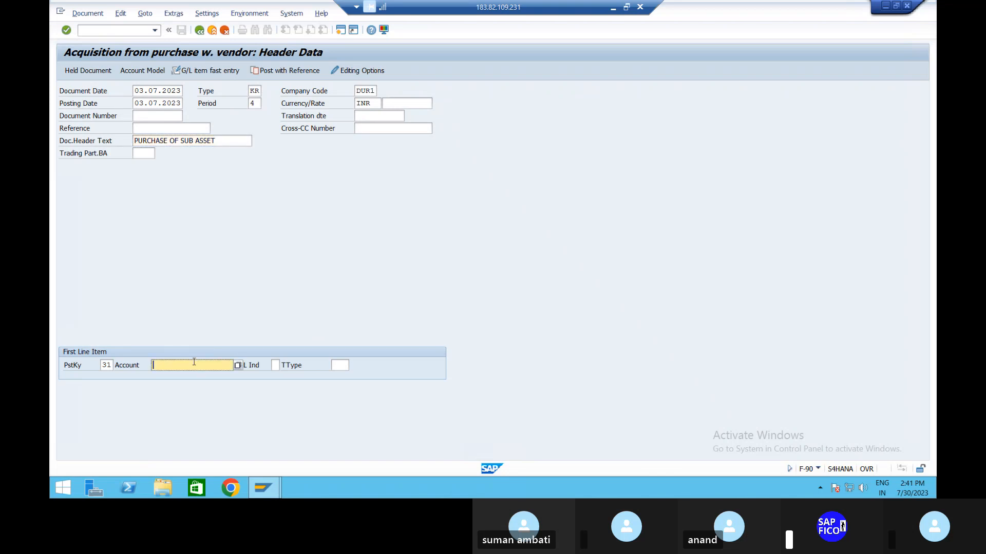
left_click(238, 365)
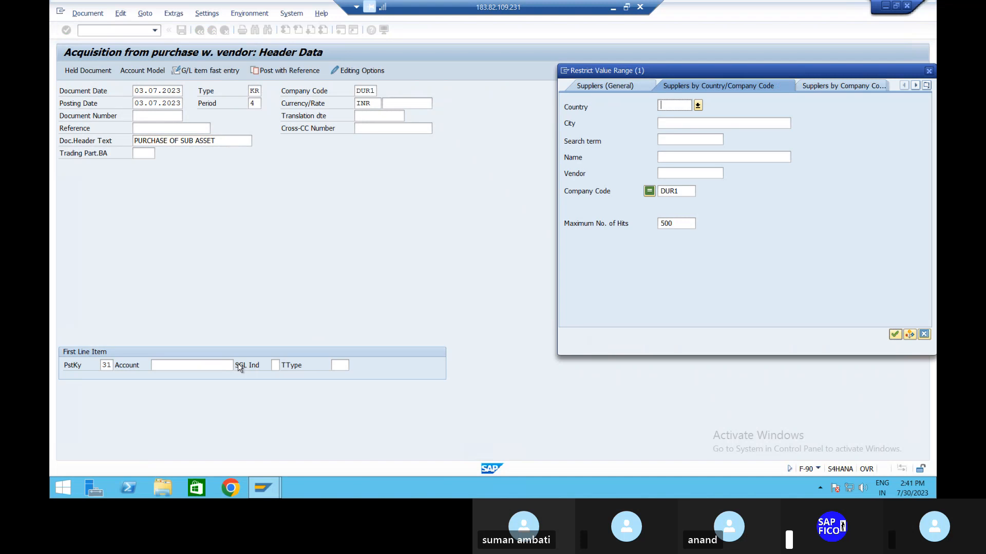
type("IN")
key("Return")
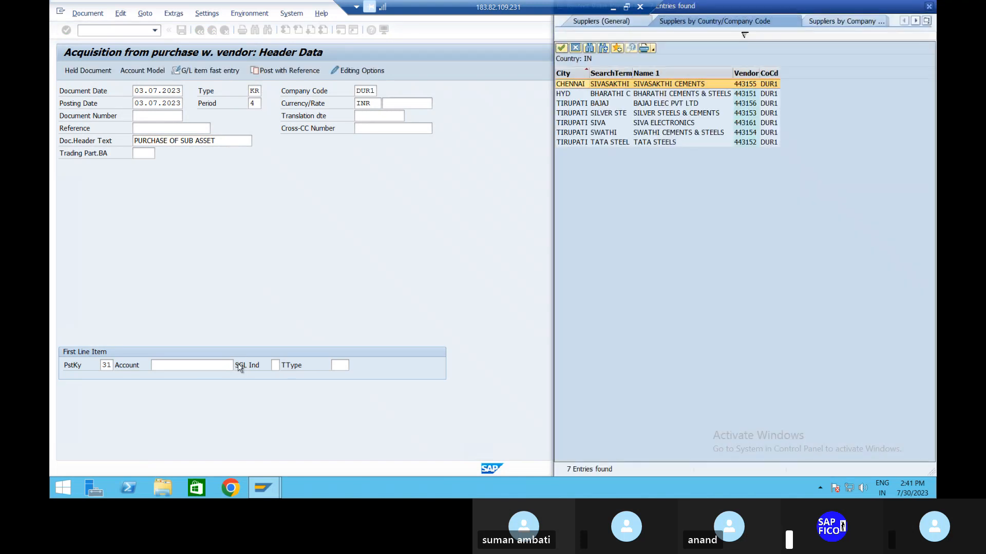
key("Down")
key("Down")
key("Down")
key("Down")
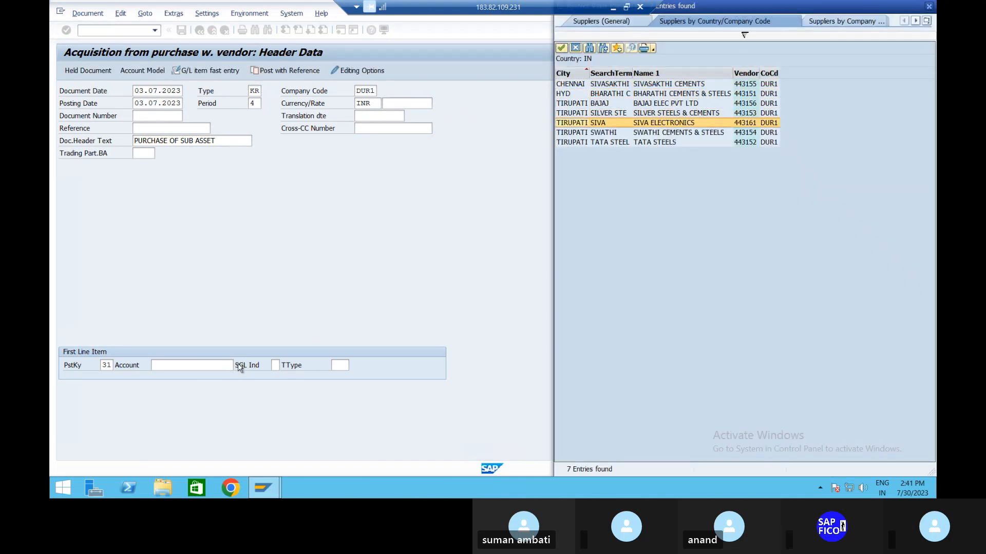
key("Return")
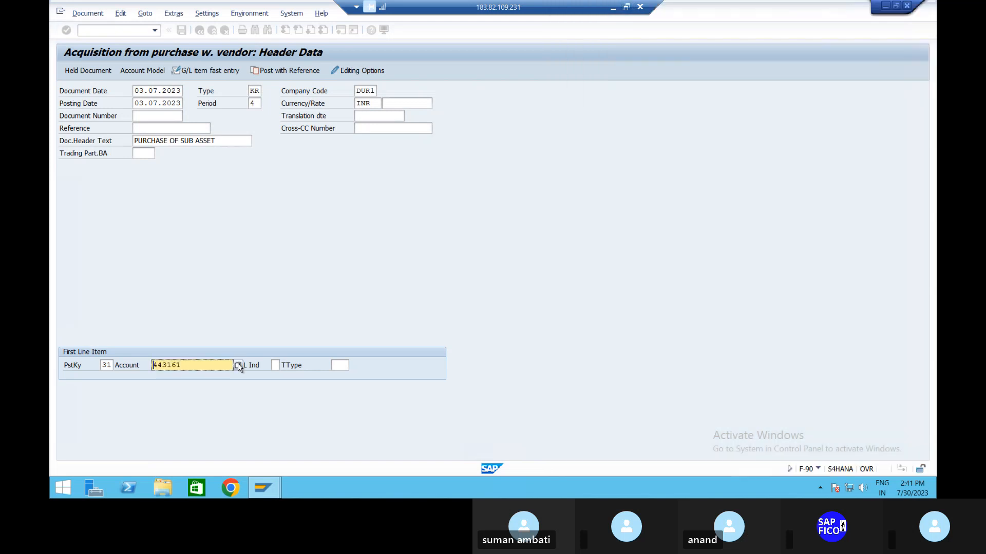
key("Return")
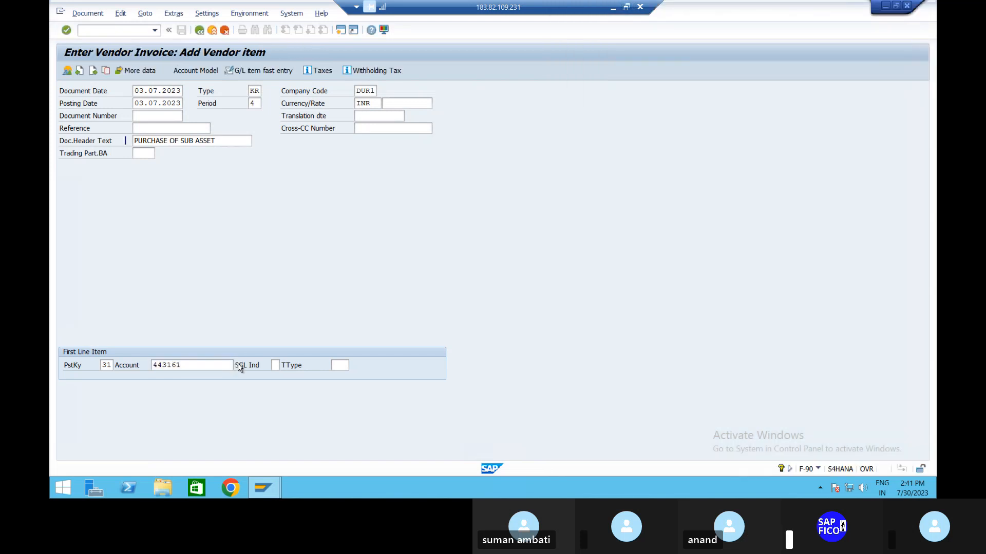
Step: Abandon the current vendor item and restart transaction F-90 with an empty header
left_click(203, 33)
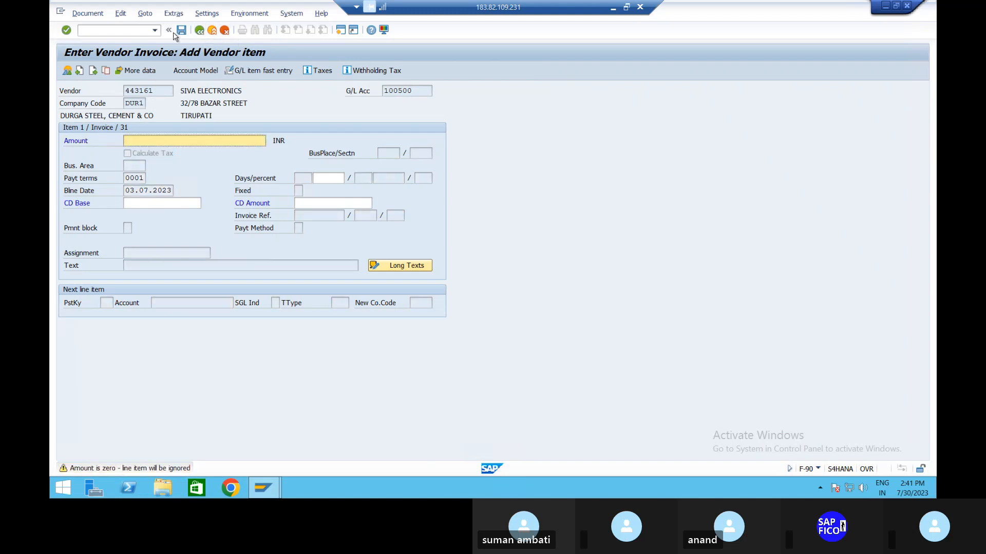
left_click(126, 28)
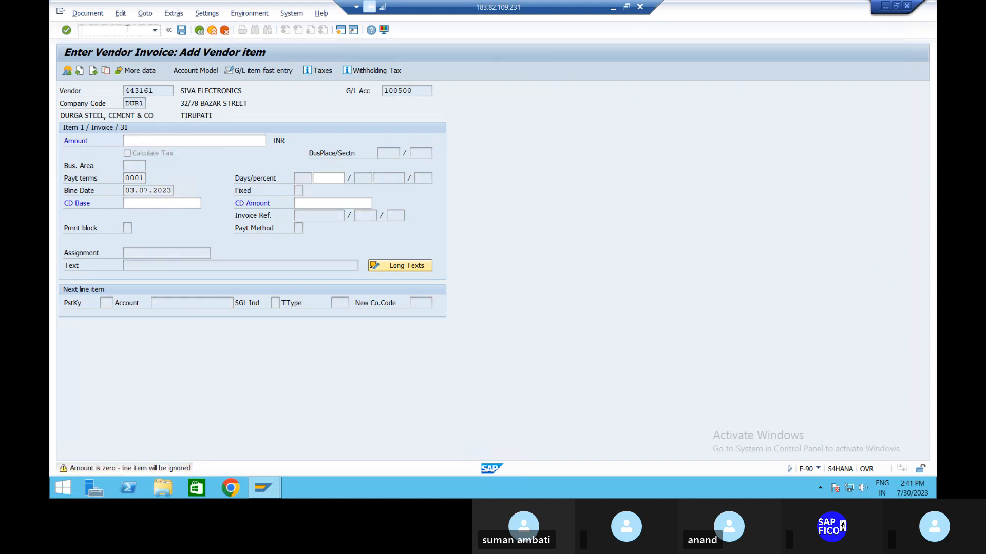
type("/NF-90")
key("Return")
Step: Set the document date and the posting date of the new acquisition document to 03.07.2023
type("0")
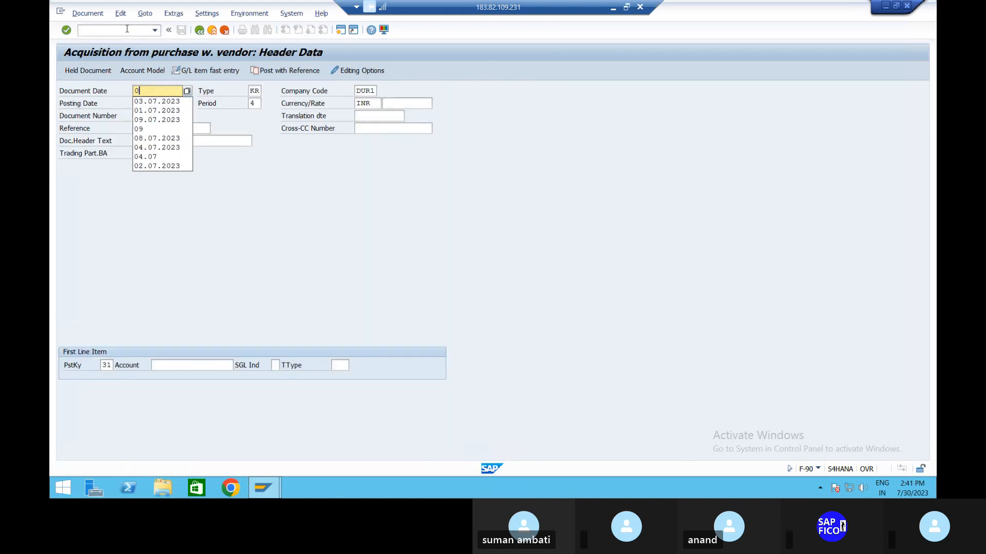
type("3.07.20")
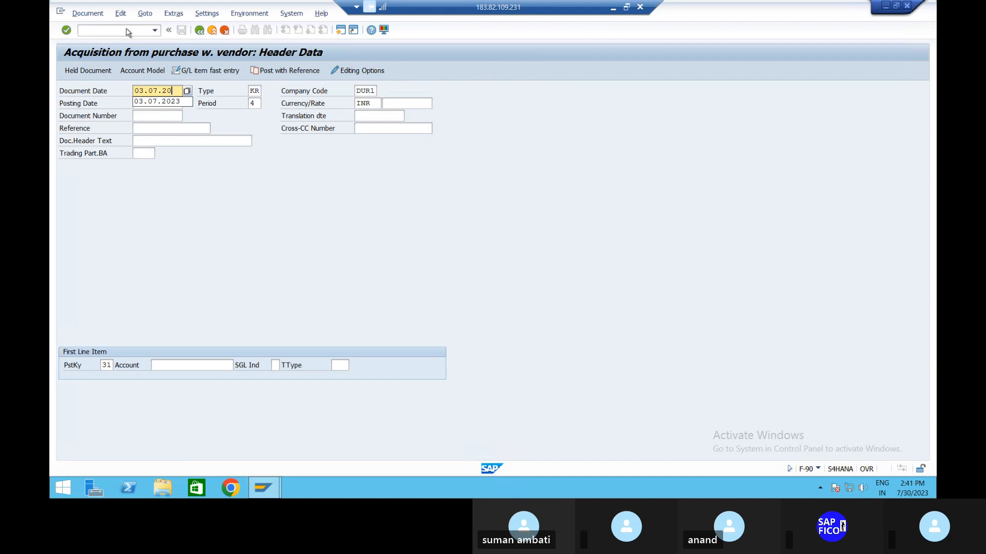
type("23")
key("Tab")
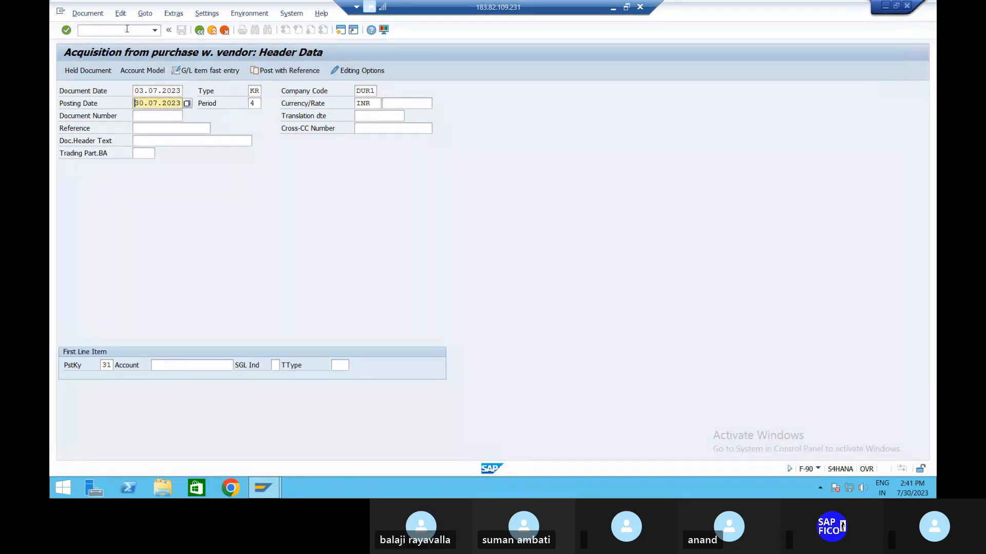
type("03")
key("Tab")
key("Tab")
key("Tab")
key("Tab")
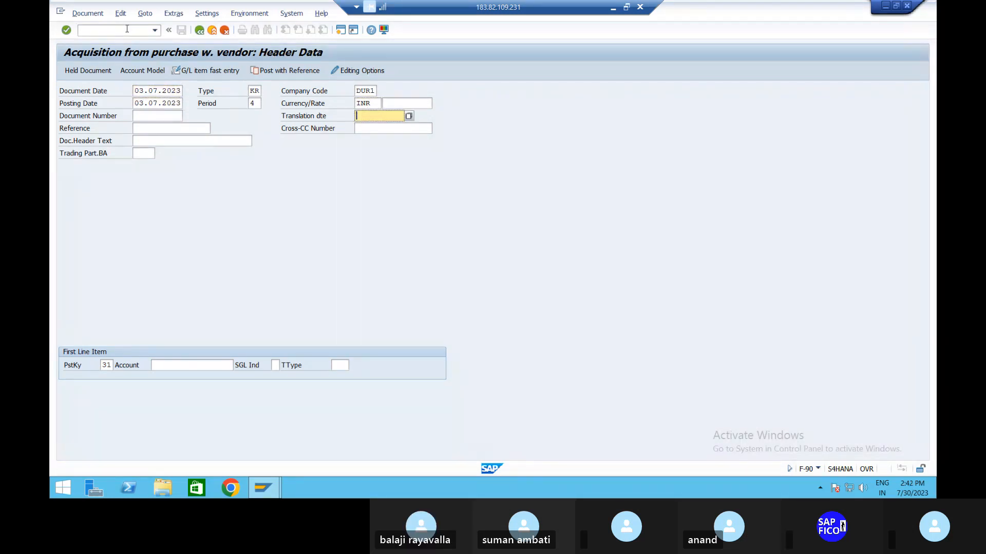
Step: Reuse the earlier entry "PURCHASE OF SUB ASSET" as the document header text
key("Tab")
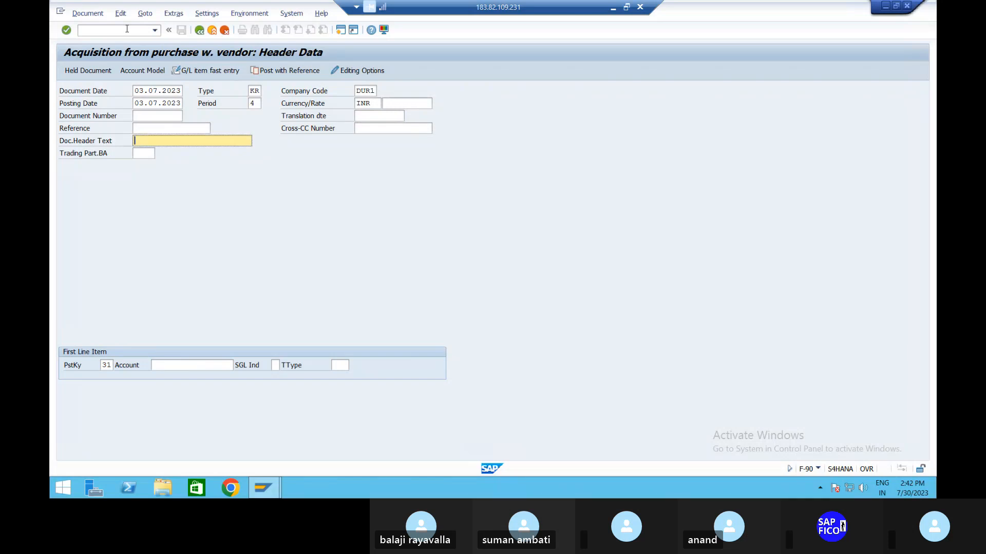
type("P")
key("Down")
key("Tab")
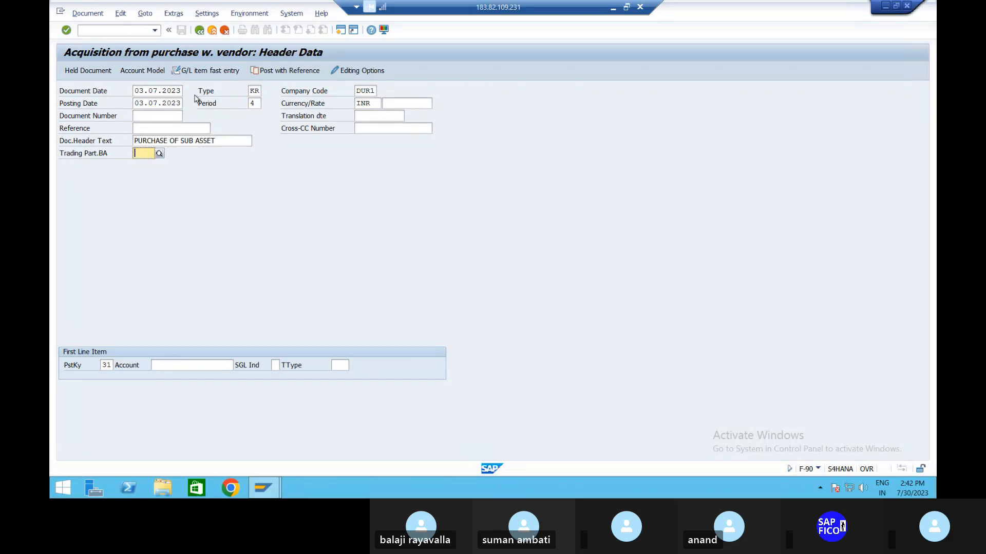
Step: Choose vendor BAJAJ ELEC PVT LTD from the previously used accounts for the first line item and proceed to the vendor item
left_click(203, 365)
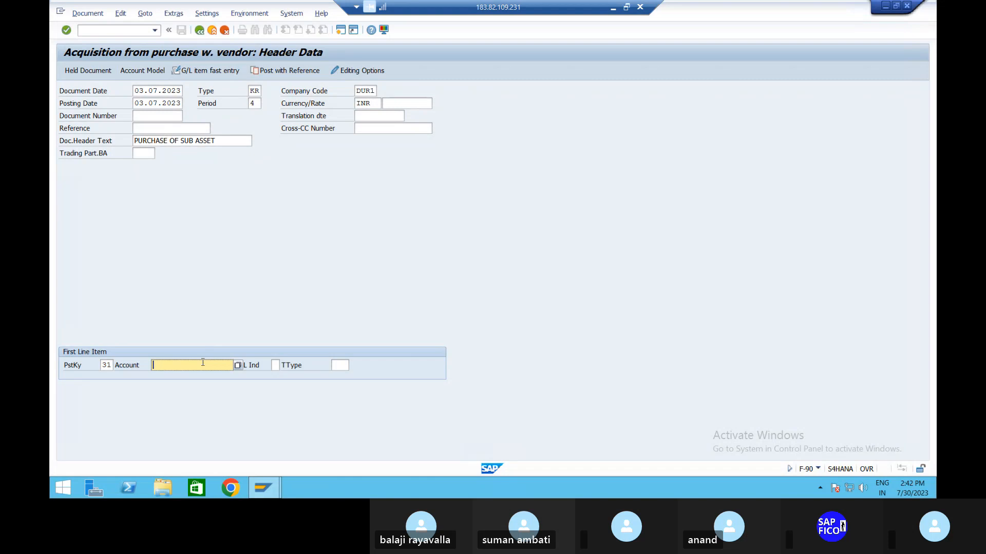
left_click(203, 362)
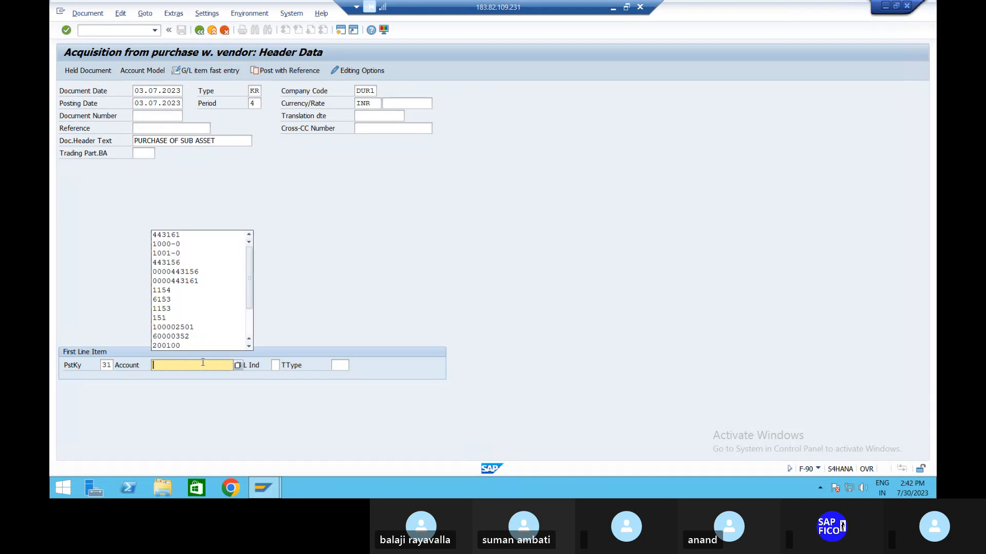
left_click(186, 263)
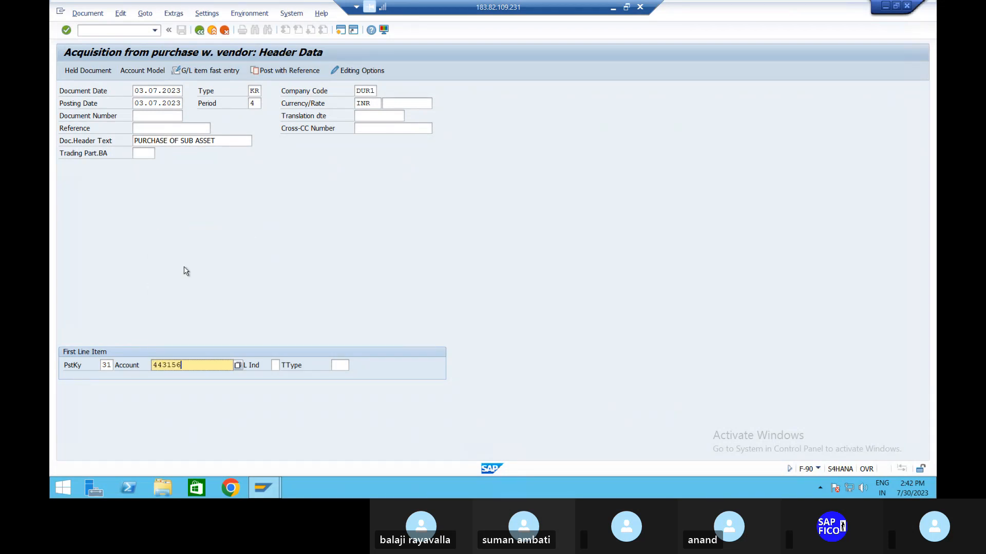
key("Return")
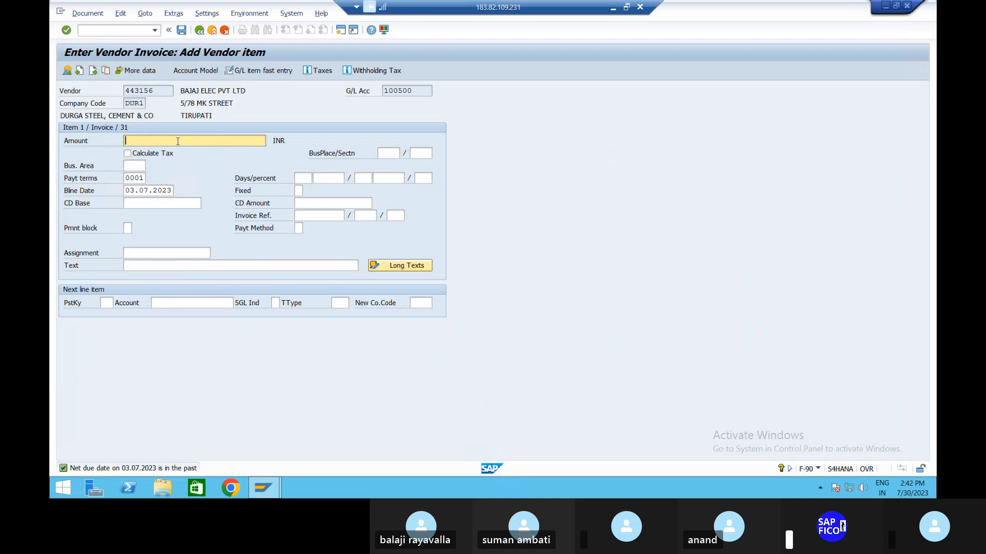
Step: Set the vendor item's amount to 30000 INR and its business area to TIBA
type("30000")
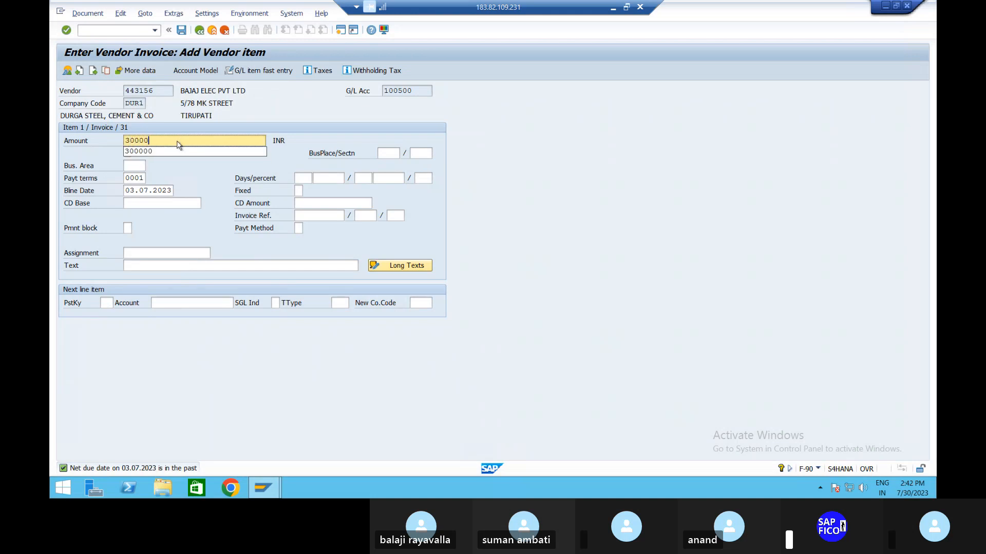
left_click(181, 173)
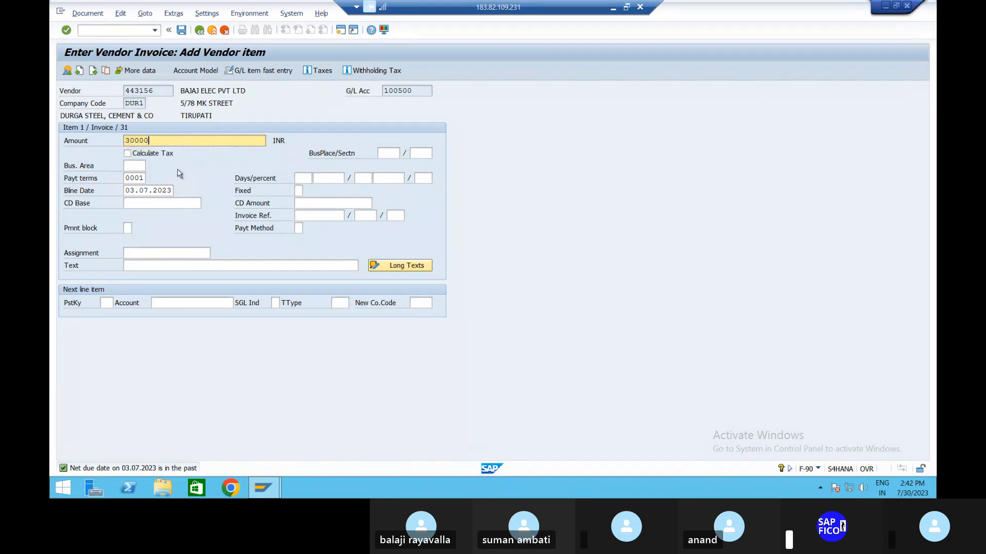
left_click(133, 164)
type("TIBA")
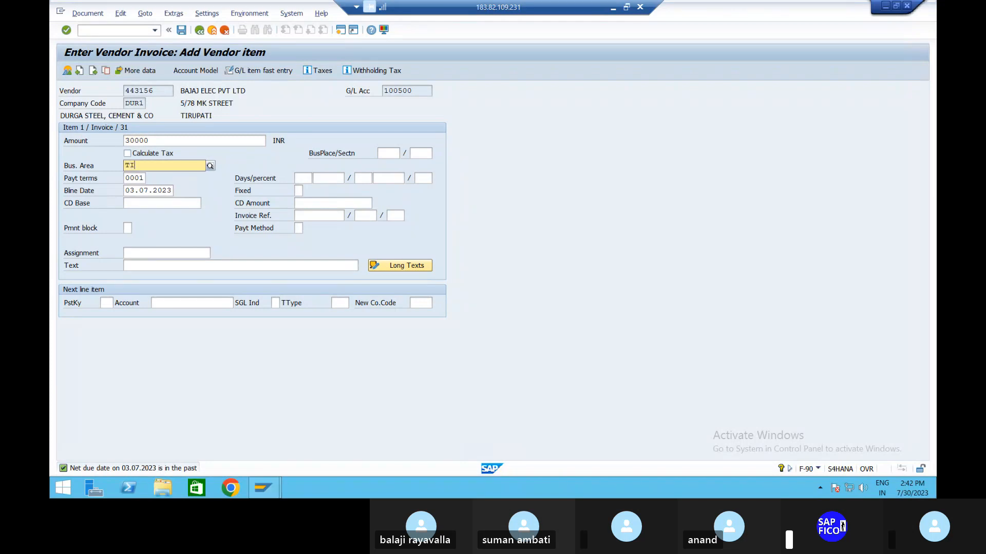
key("Return")
Step: Enter "PURCHASE OF SUB ASSET FROM VENDOR" as the vendor item's text
left_click(161, 265)
type("PU")
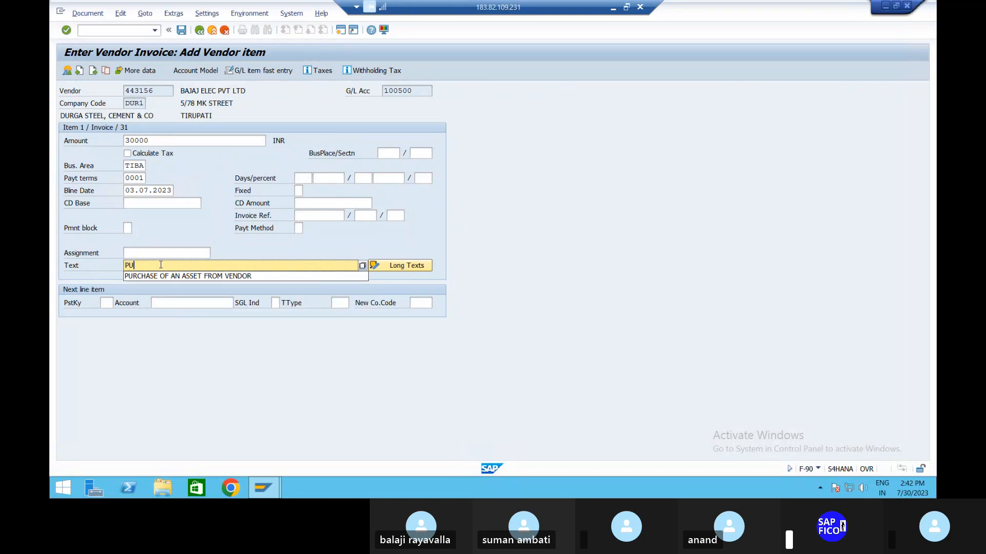
type("RCHASE OF SU")
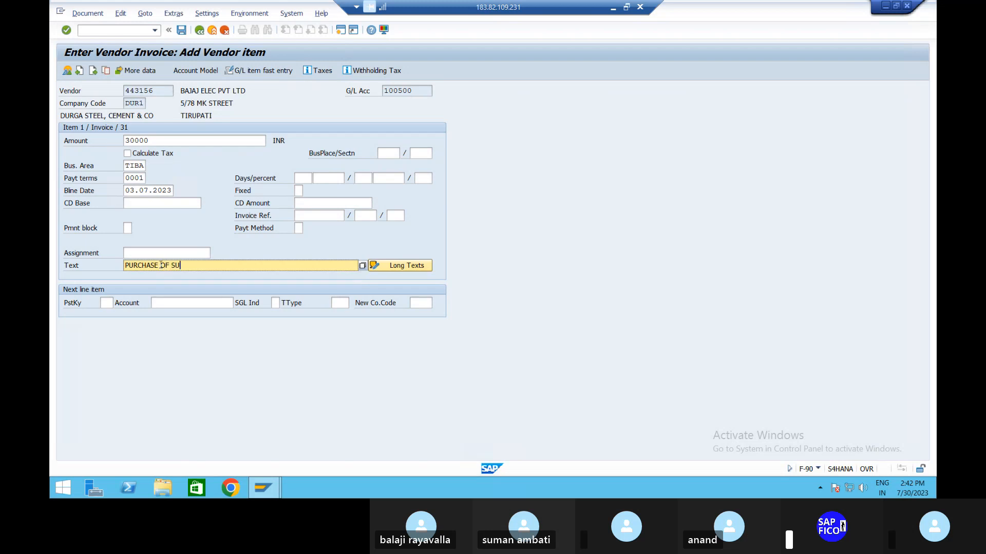
type("B ASSET FOR")
key("BackSpace")
key("BackSpace")
key("BackSpace")
key("BackSpace")
type("FROM VENDOR")
Step: Set the next line item to posting key 70, sub-asset 1001-1 and transaction type 100, and proceed to the asset item
left_click(106, 302)
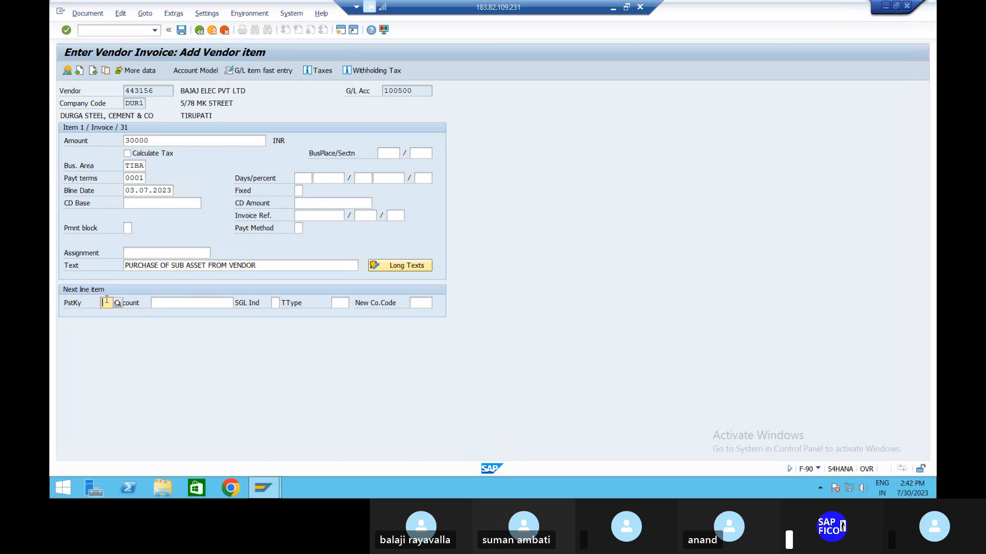
type("70")
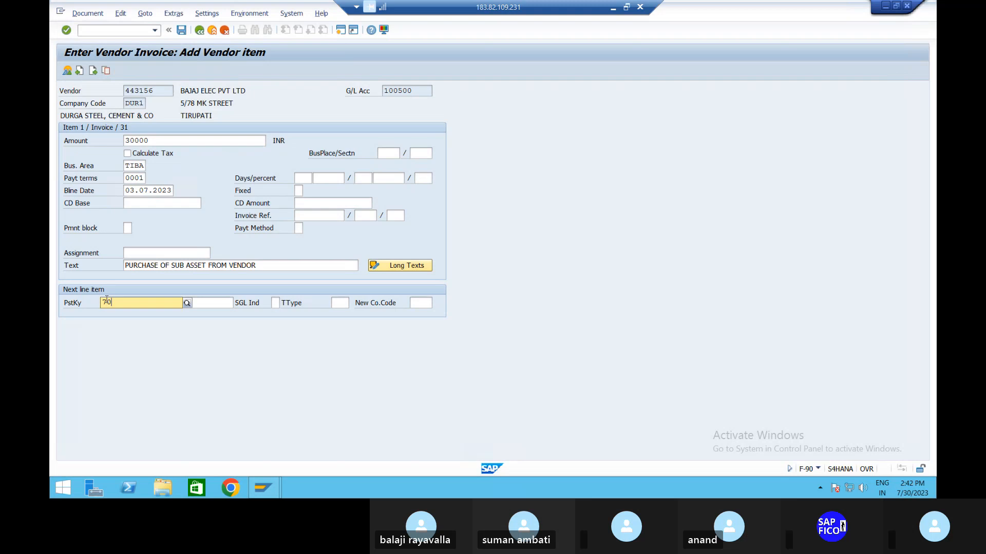
key("Tab")
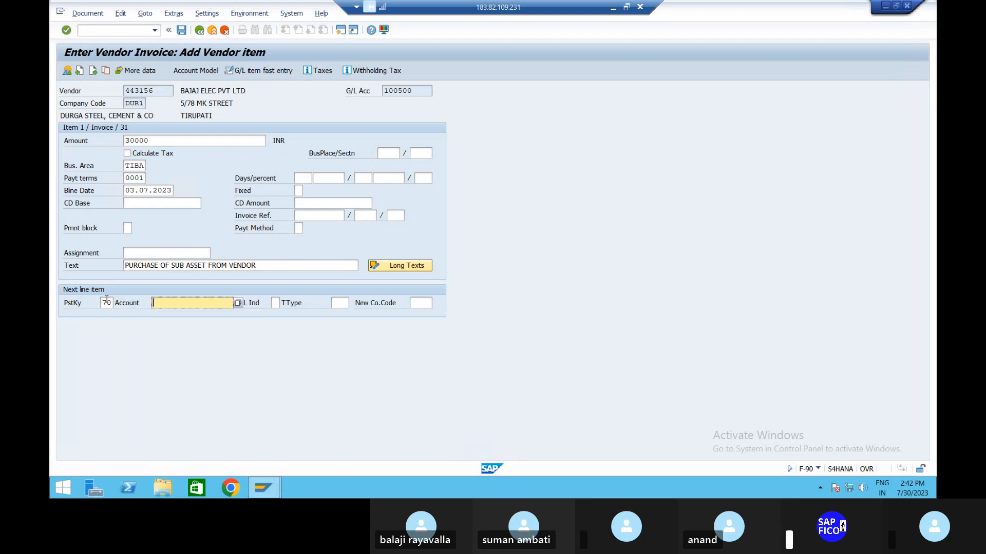
left_click(238, 303)
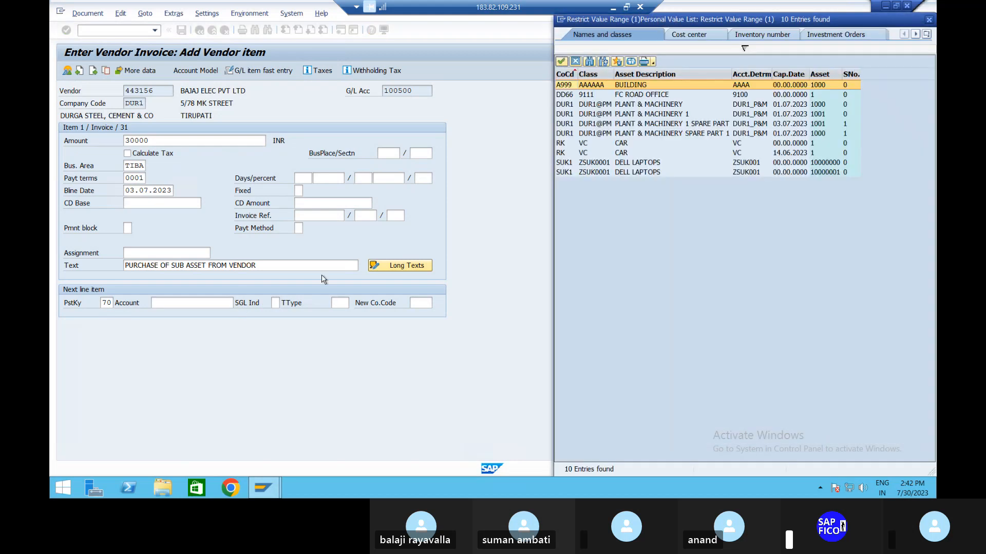
left_click(677, 126)
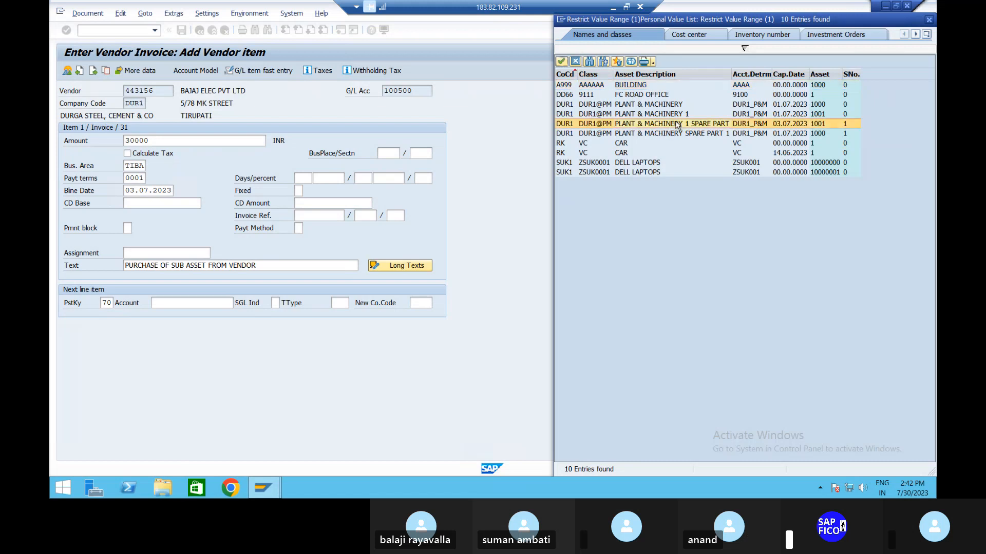
double_click(677, 126)
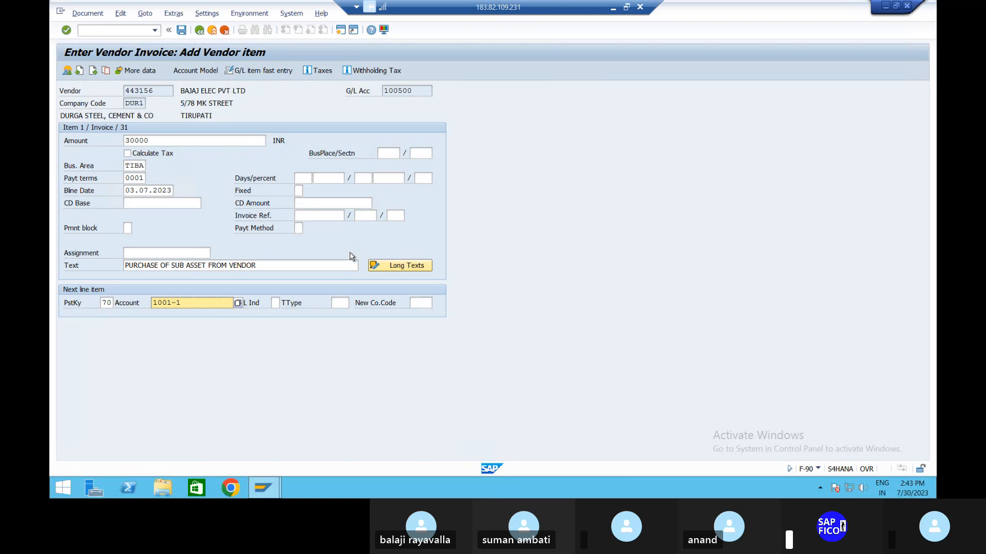
left_click(339, 303)
type("100")
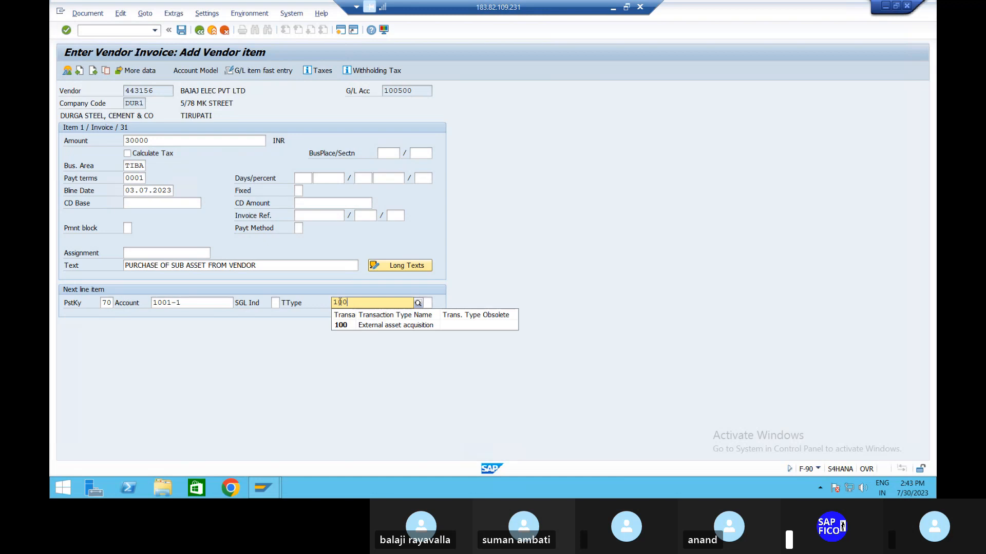
key("Return")
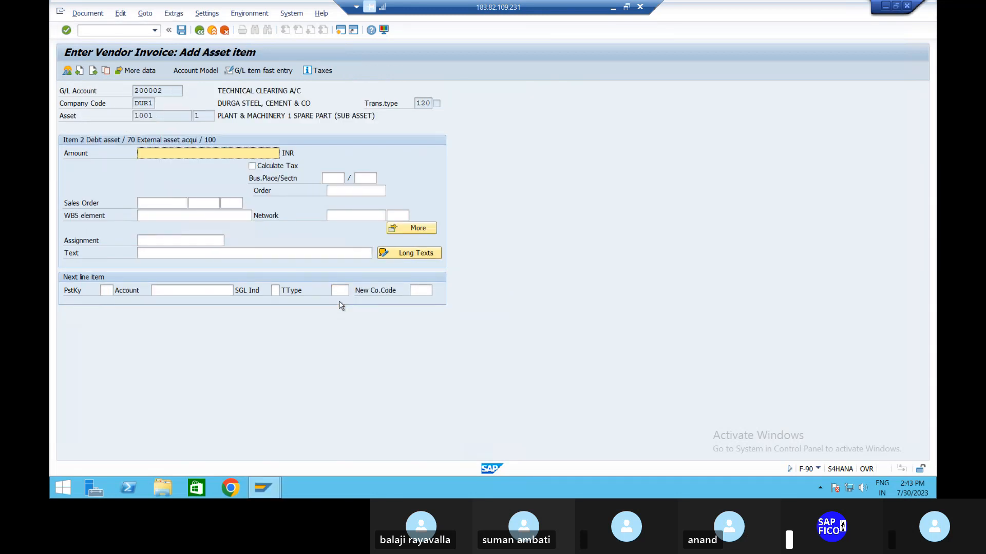
Step: Enter * as the asset item's amount, add the text "PURCHASE OF SUB ASSET FROM VENDOR", and post the document
type("*")
left_click(211, 254)
type("PURCHASE OF SUB ASSET FROM VENDOR")
key("Return")
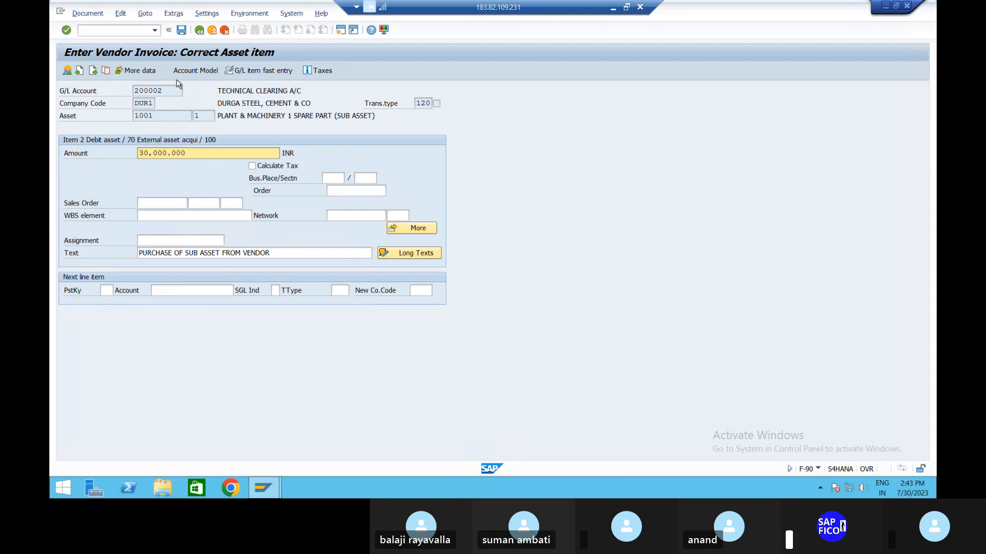
left_click(182, 30)
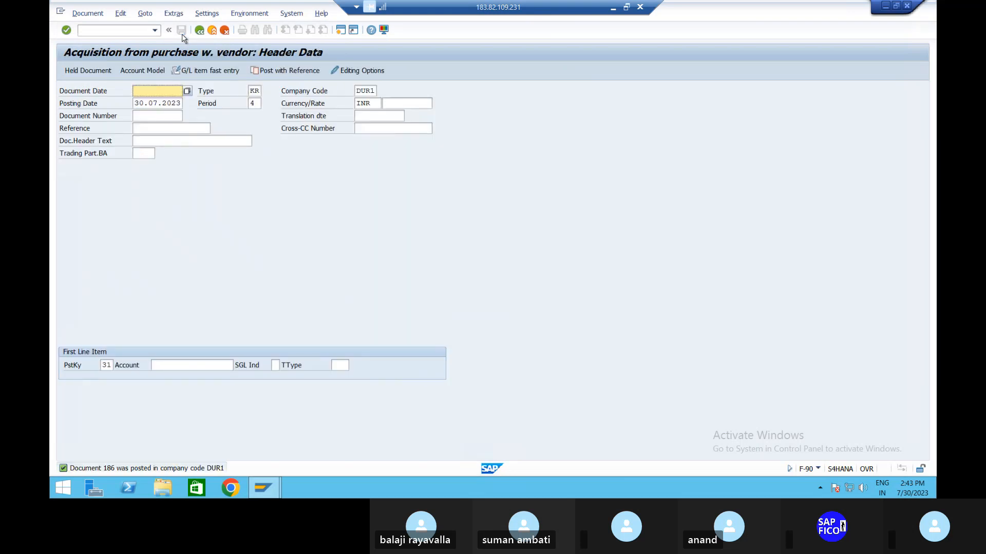
Step: Open transaction AW01N and examine the planned and posted values of sub-asset 1001-1
left_click(110, 29)
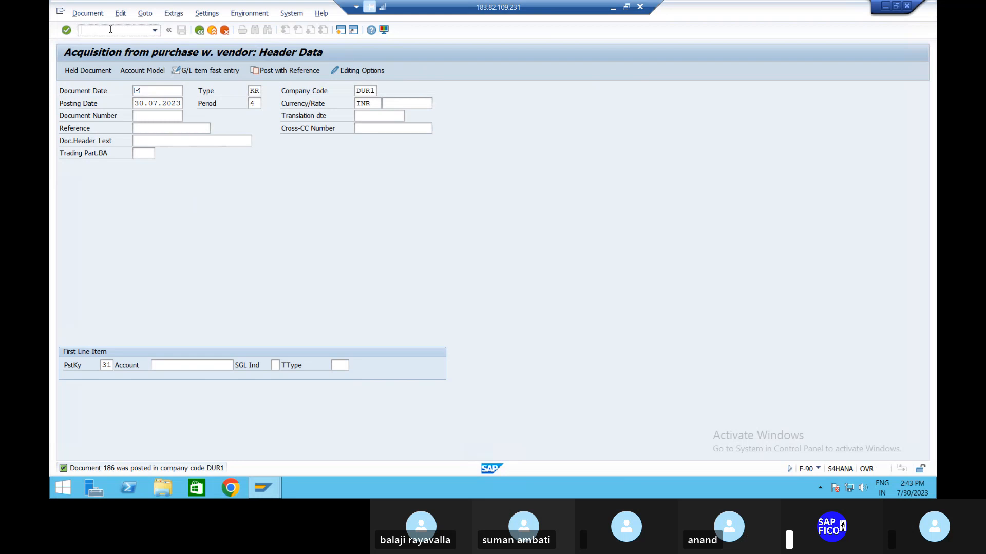
type("/NAW01N")
key("Return")
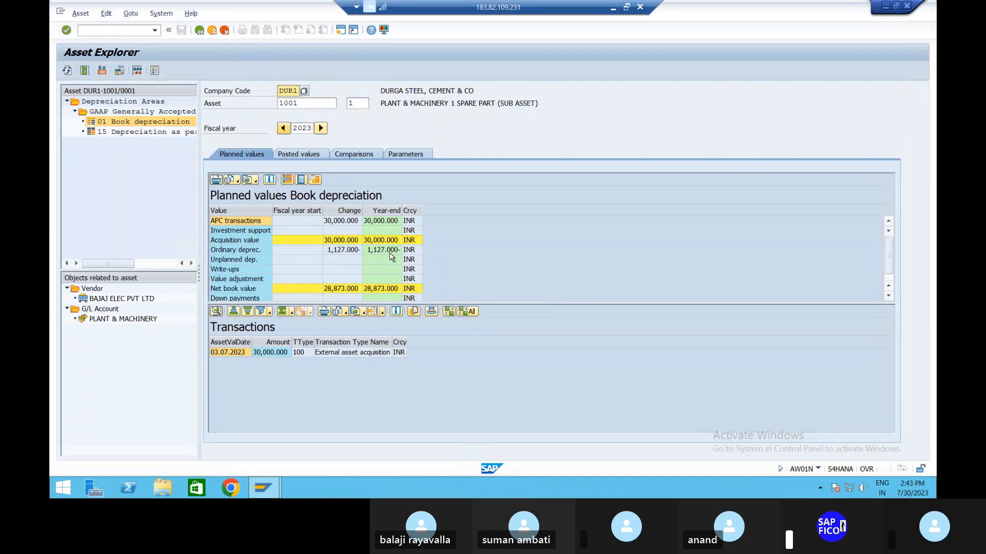
left_click(306, 156)
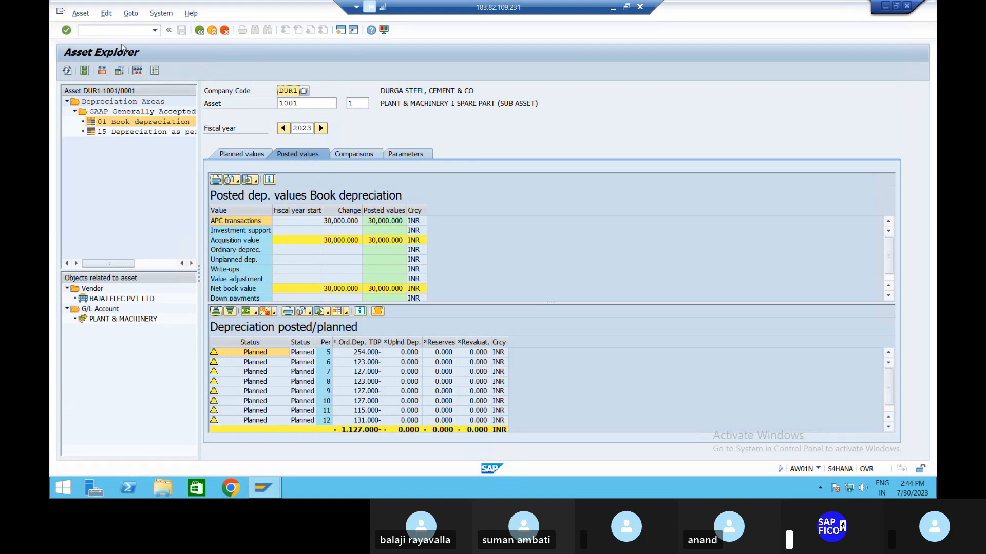
Step: Open transaction AFAB for the depreciation posting run
left_click(133, 31)
type("/NAFAB")
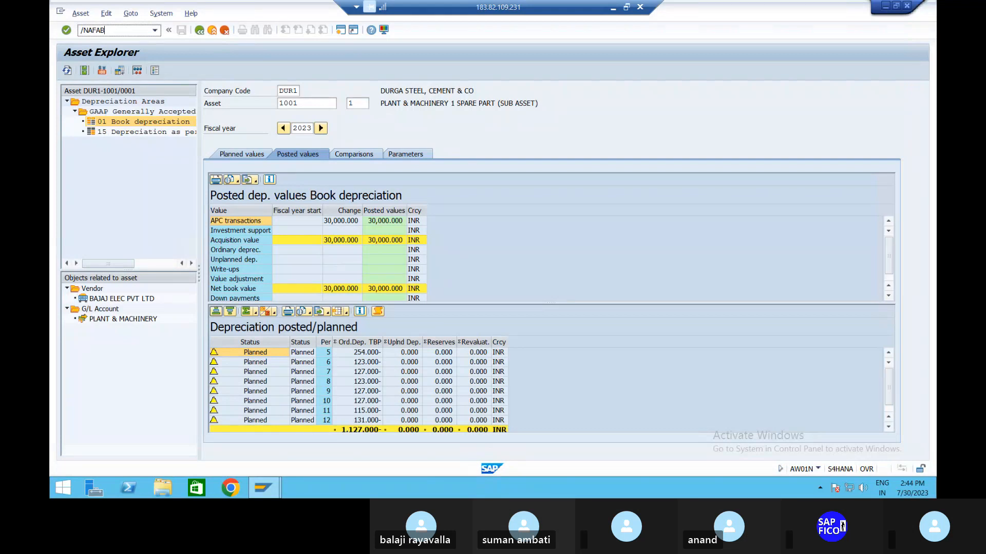
key("Return")
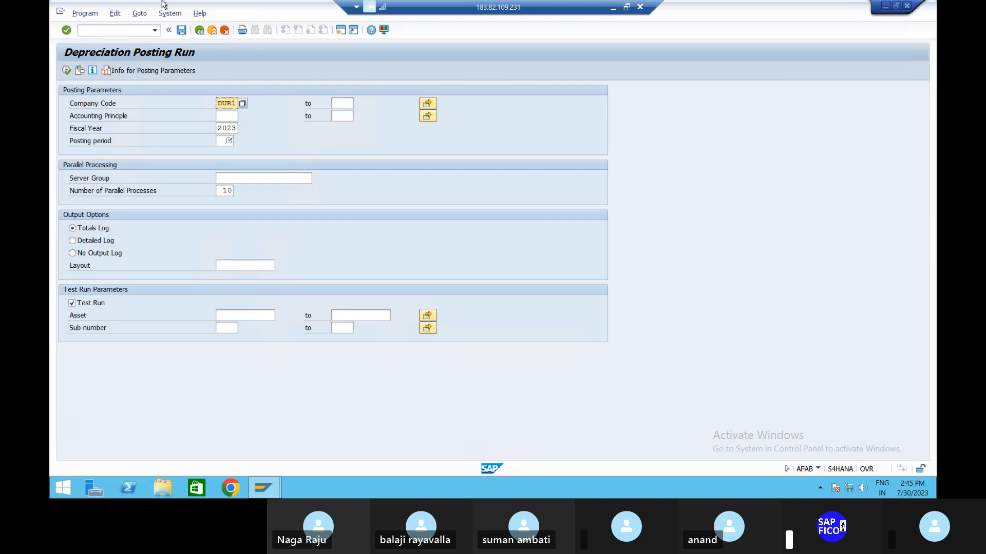
Step: Set the depreciation run's posting period to 05 and choose the detailed log output
left_click(225, 139)
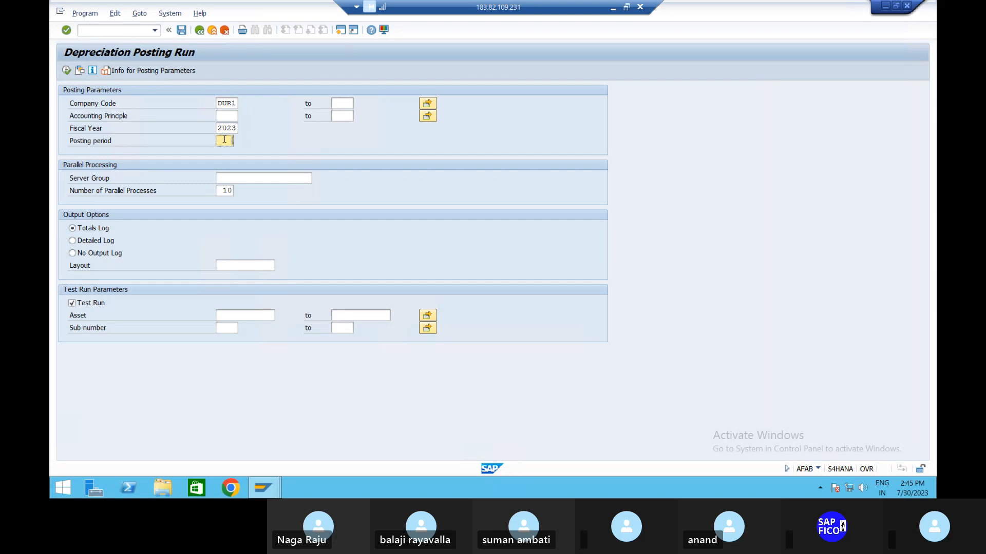
type("15")
left_click(73, 240)
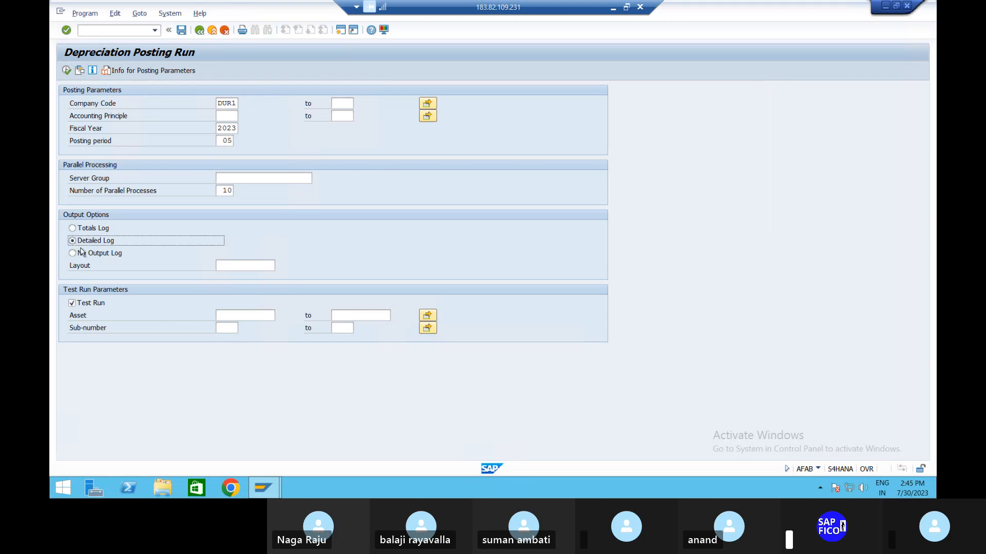
Step: Limit the test run to asset 1001, sub-number 1, and try to execute it
left_click(265, 315)
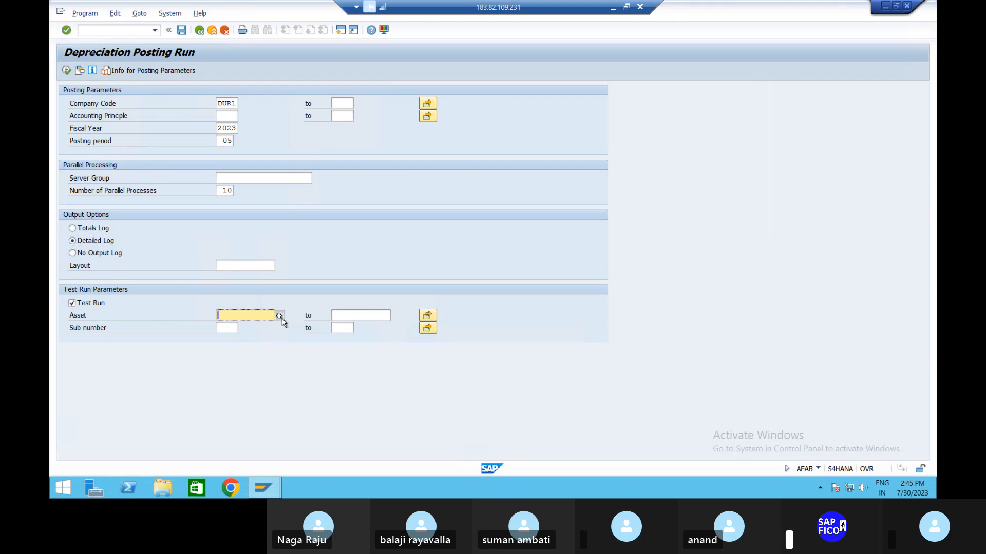
left_click(279, 315)
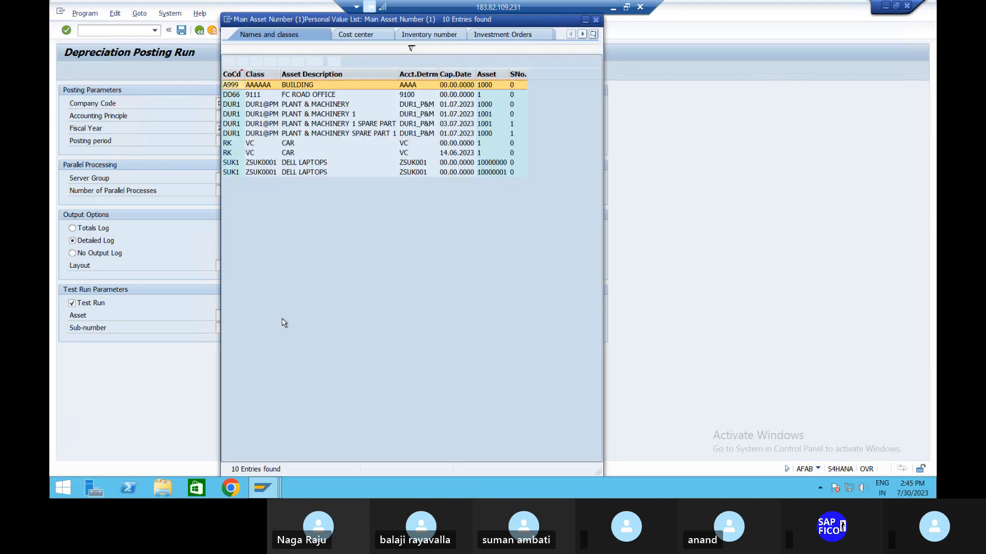
left_click(323, 125)
double_click(323, 127)
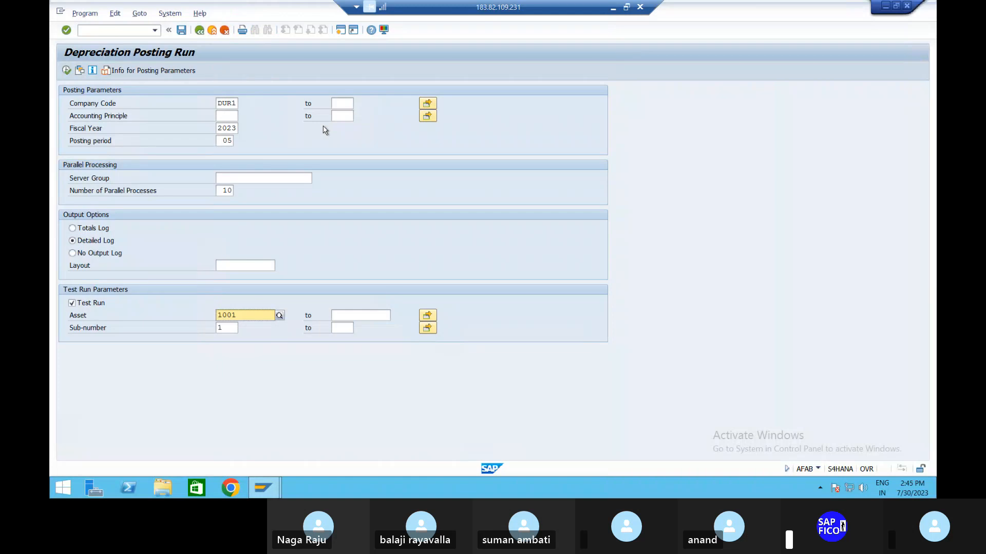
left_click(65, 70)
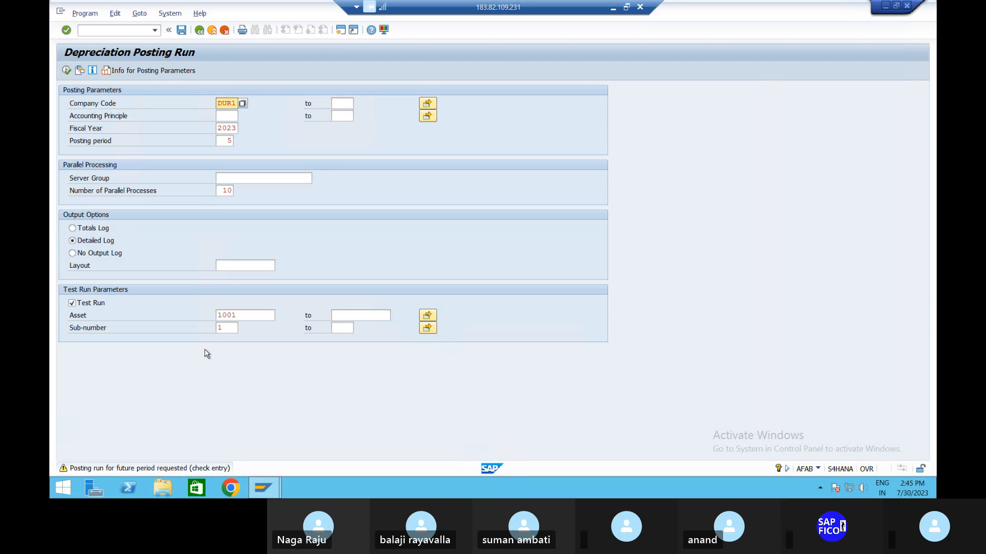
Step: Change the test run's sub-number to 0, and clear both the asset and sub-number limits
left_click(232, 328)
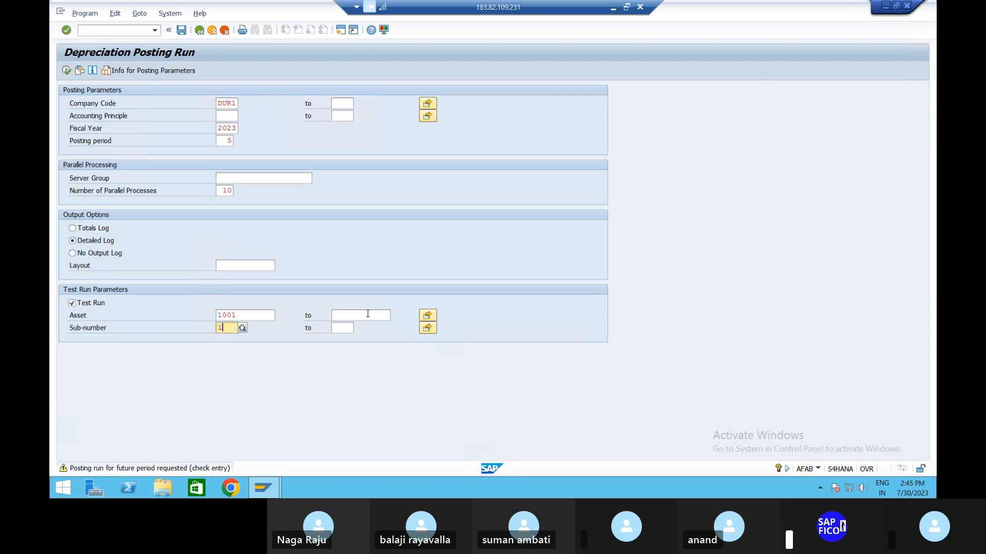
left_click(253, 314)
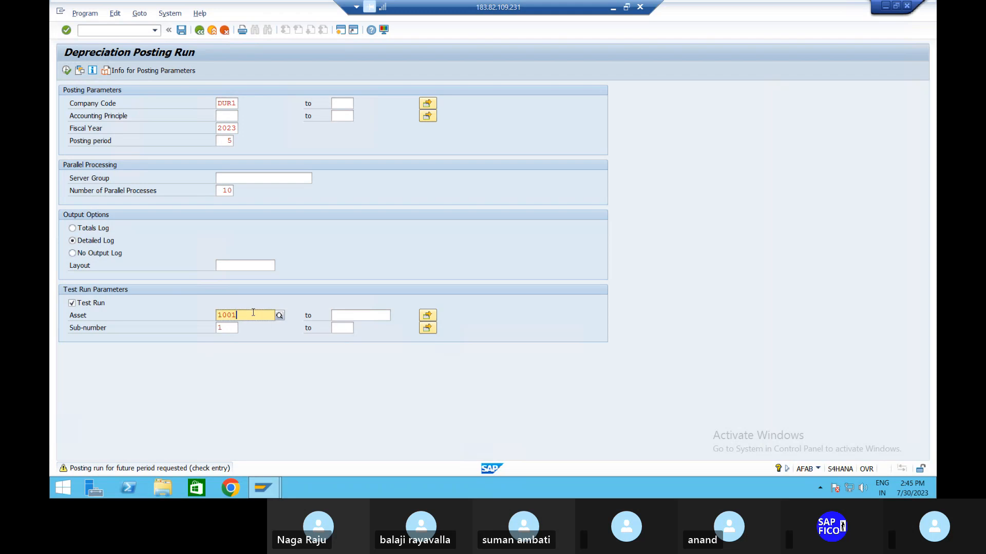
left_click(219, 328)
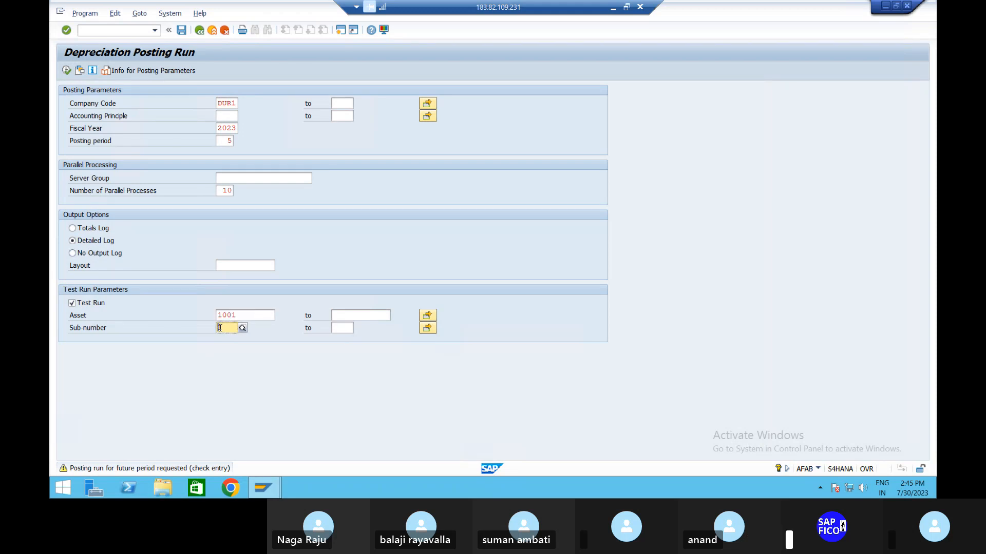
type("0")
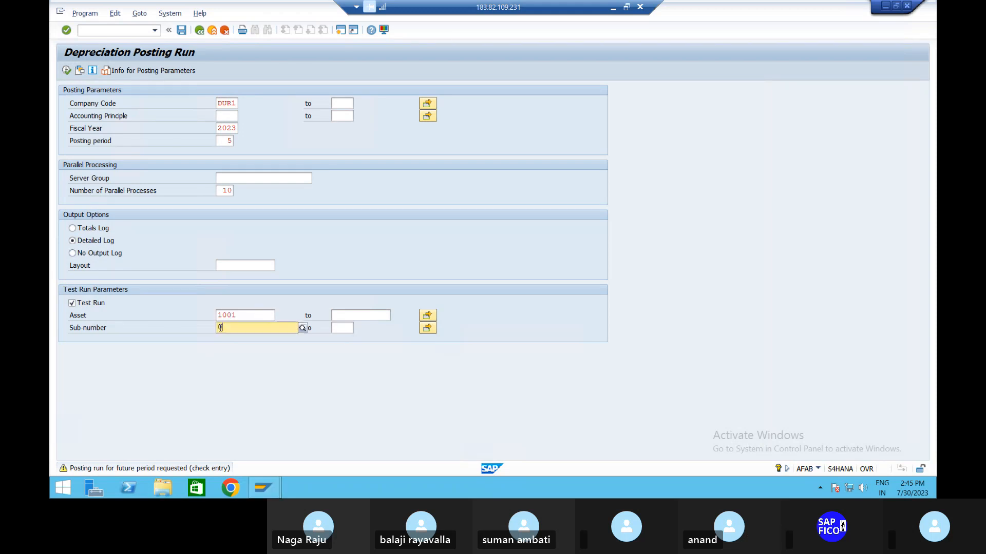
left_click(356, 314)
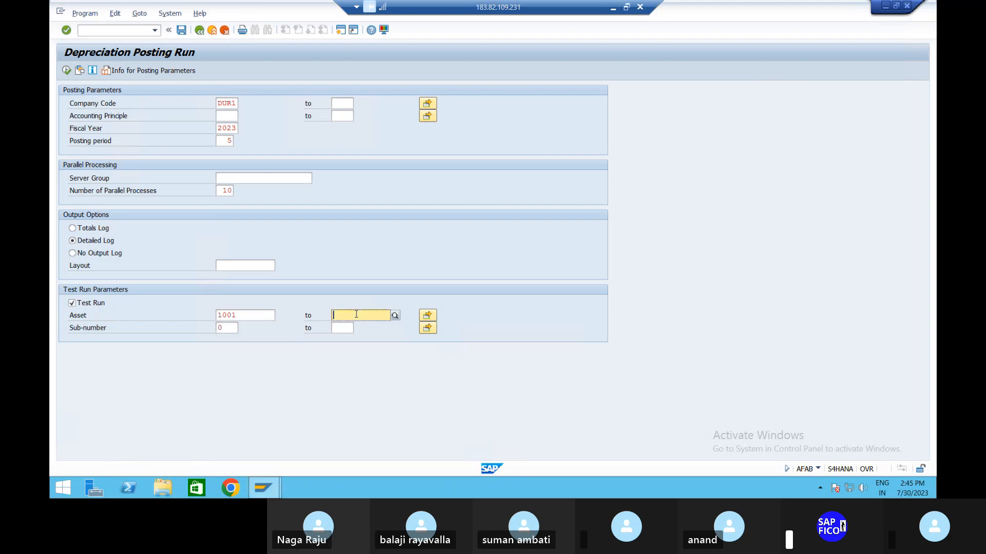
left_click(244, 316)
key("BackSpace")
key("BackSpace")
key("BackSpace")
key("BackSpace")
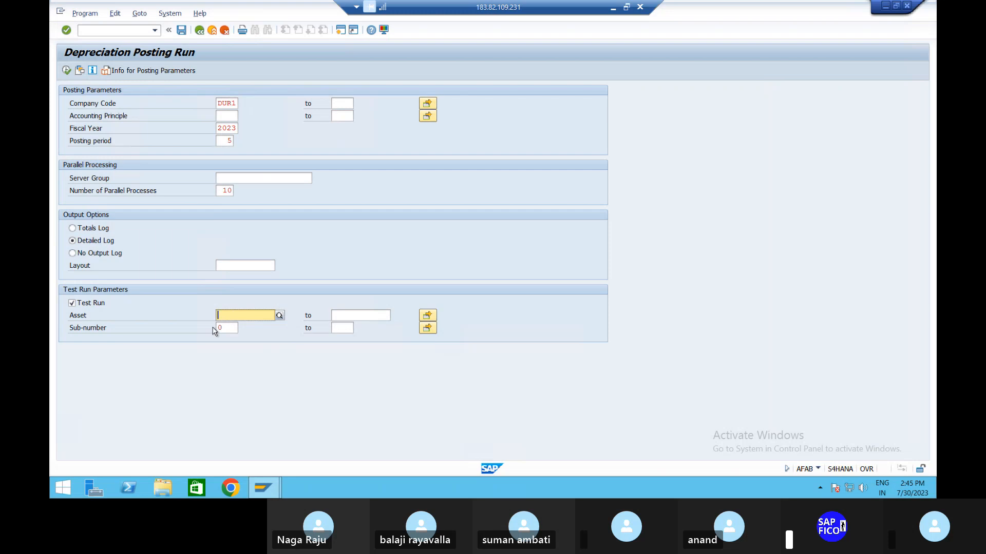
left_click(232, 327)
key("BackSpace")
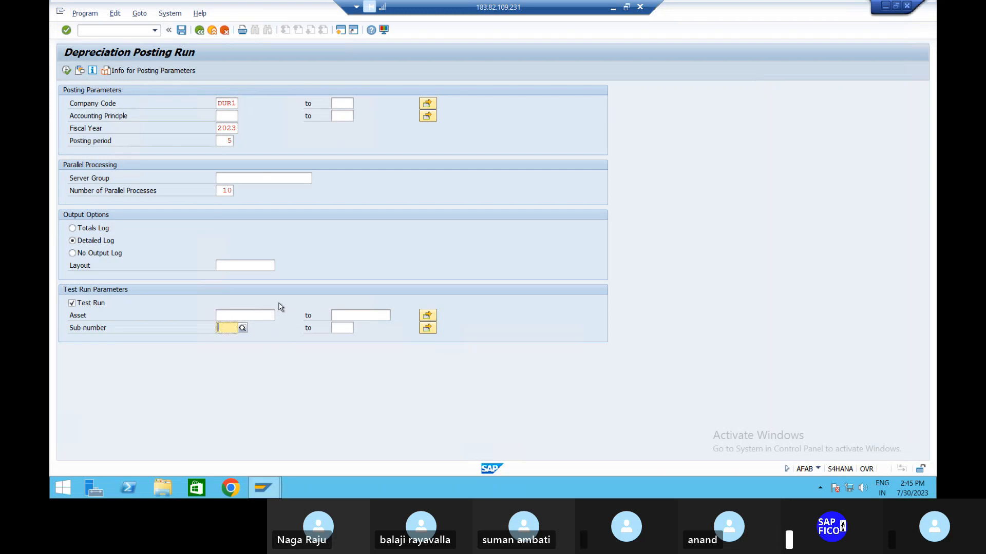
Step: Pick asset 1001 from the asset list as both the start and end of the test run's asset range
left_click(263, 315)
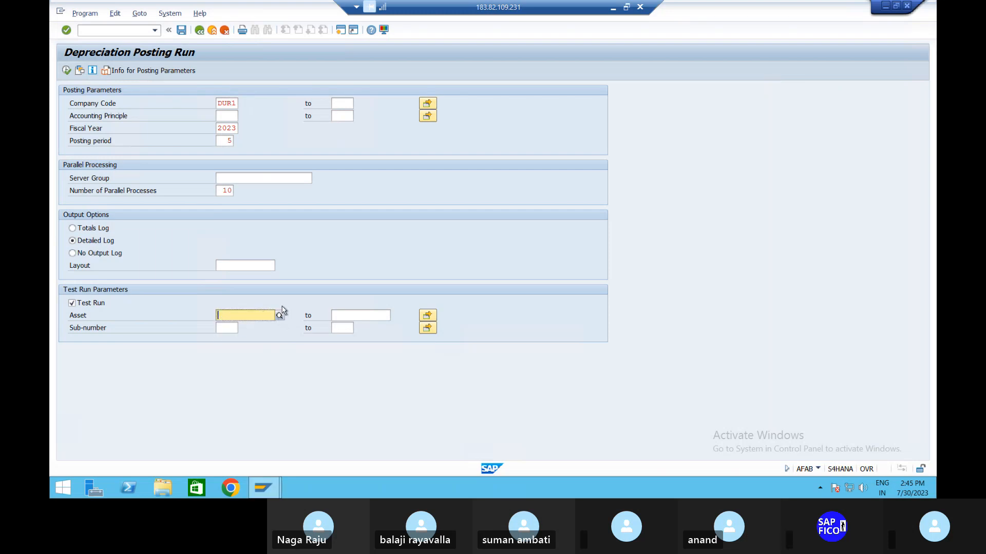
left_click(279, 314)
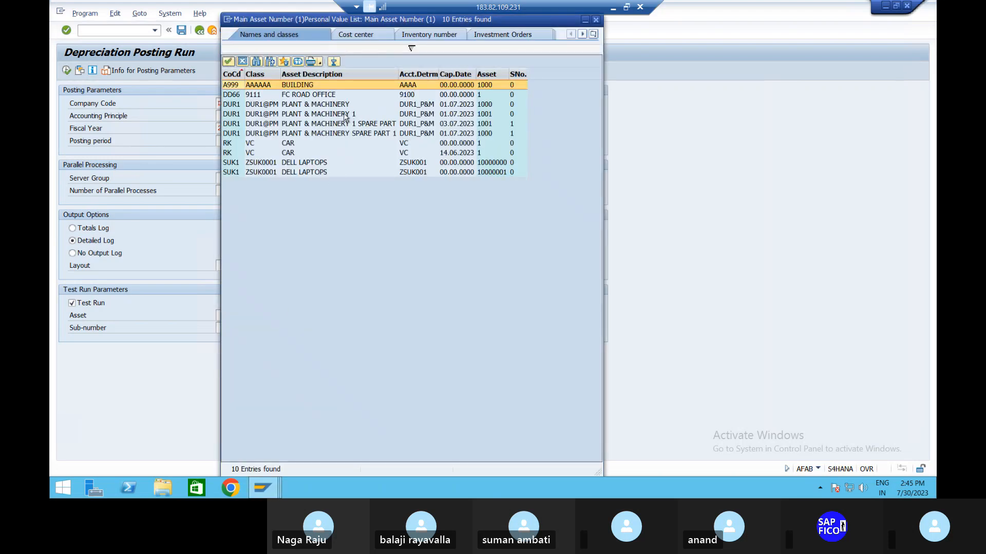
left_click(345, 115)
double_click(345, 115)
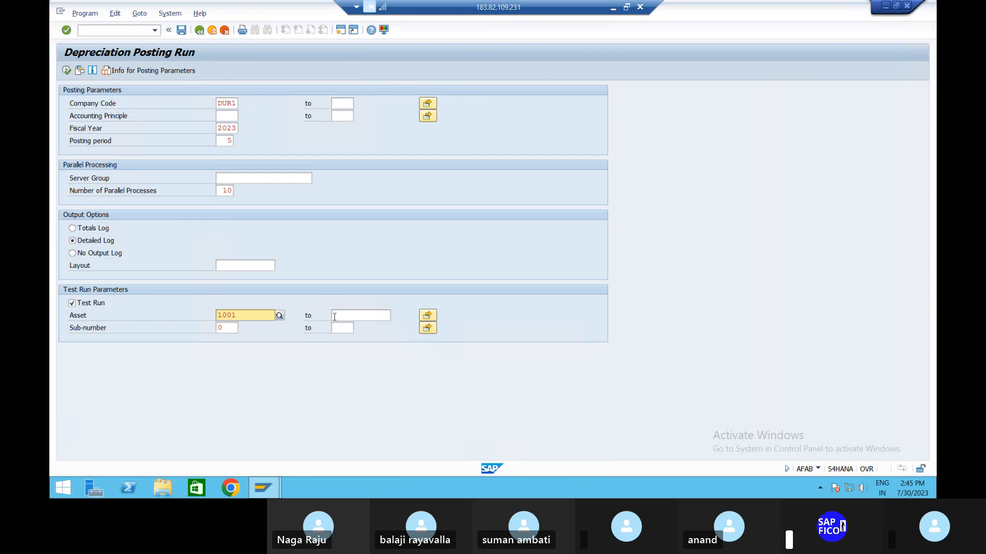
left_click(350, 316)
left_click(396, 315)
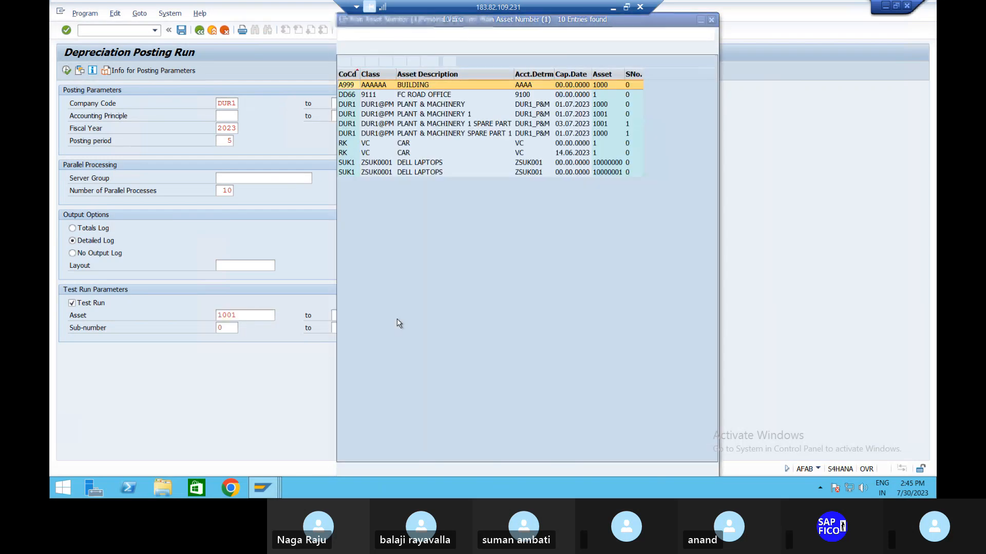
left_click(472, 125)
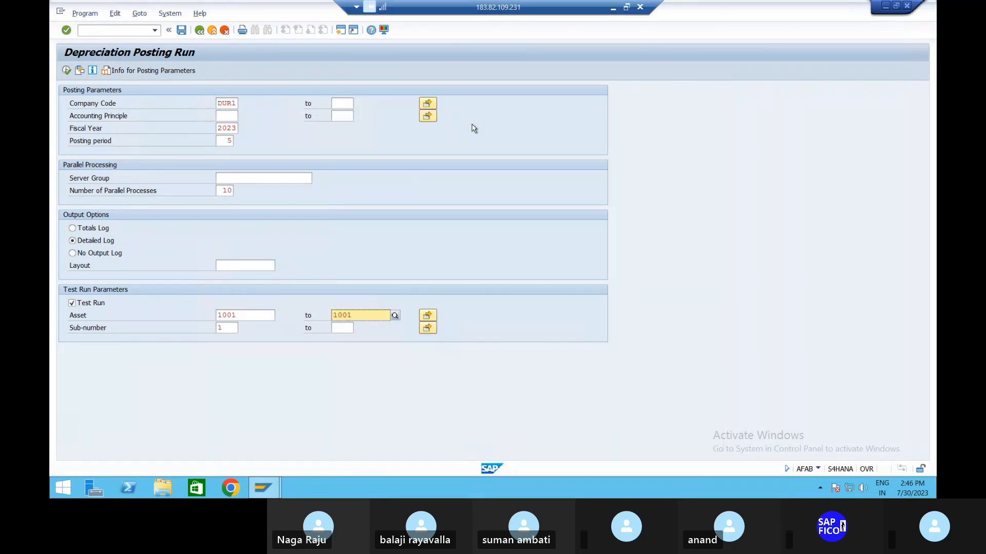
key("Return")
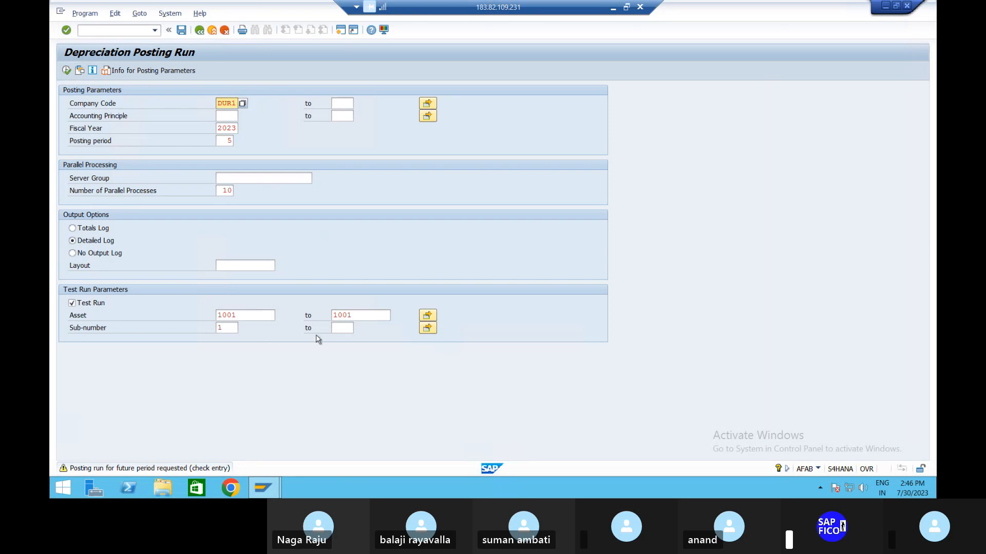
Step: Set the test run's sub-number range from 0 to 1
left_click(350, 326)
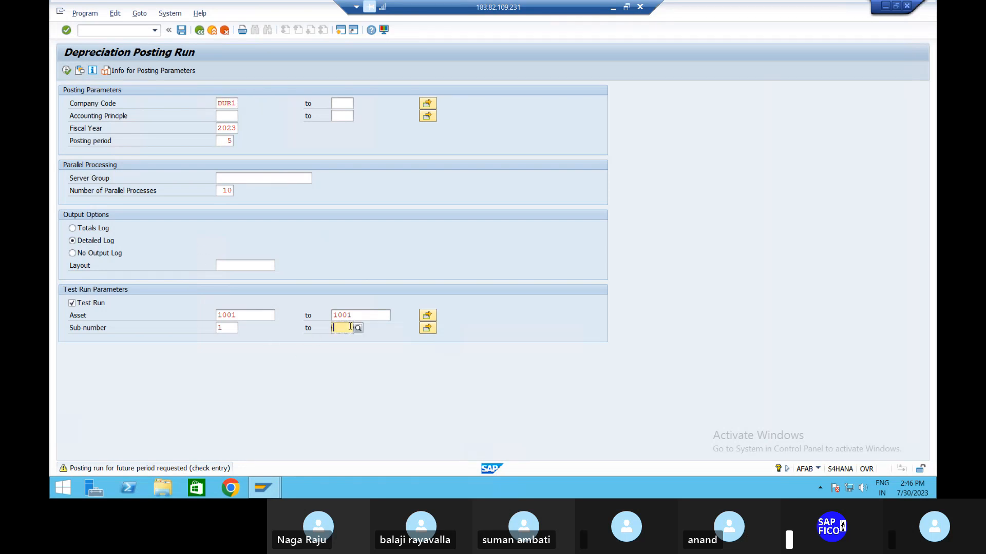
left_click(229, 326)
key("BackSpace")
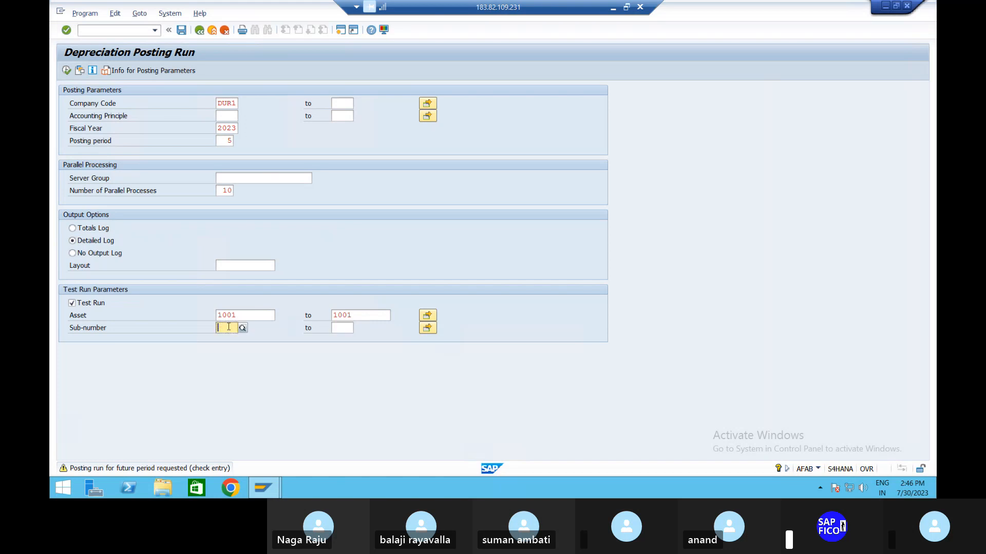
type("0")
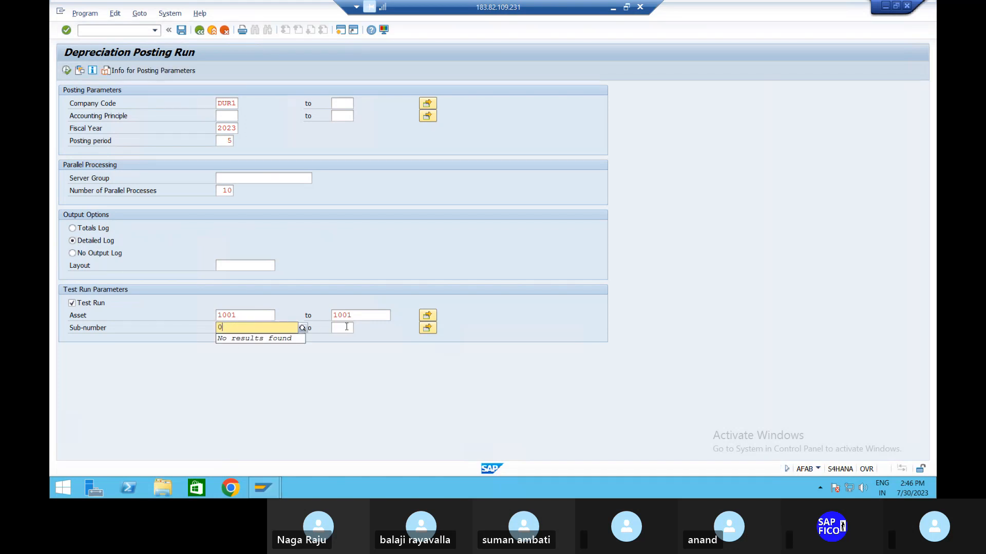
left_click(346, 327)
type("1")
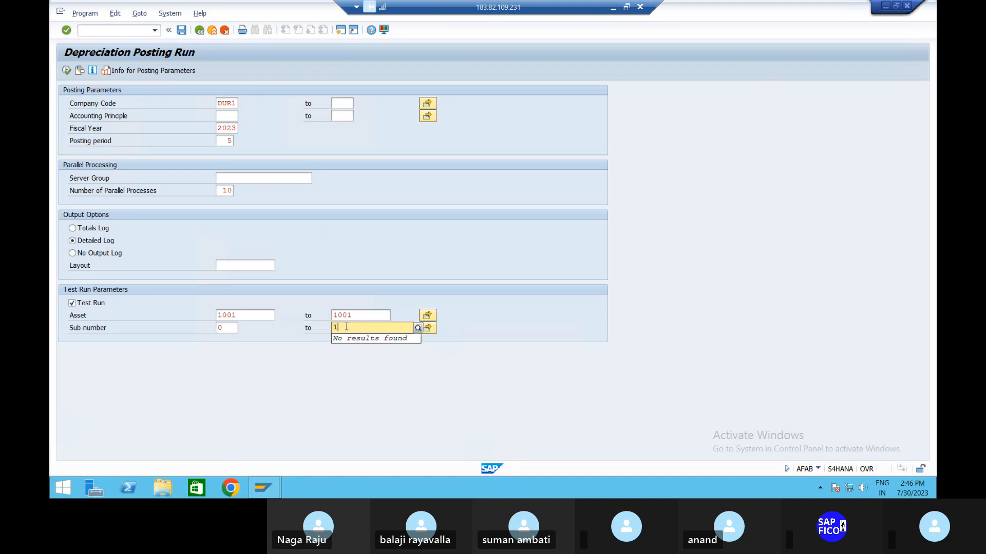
key("Return")
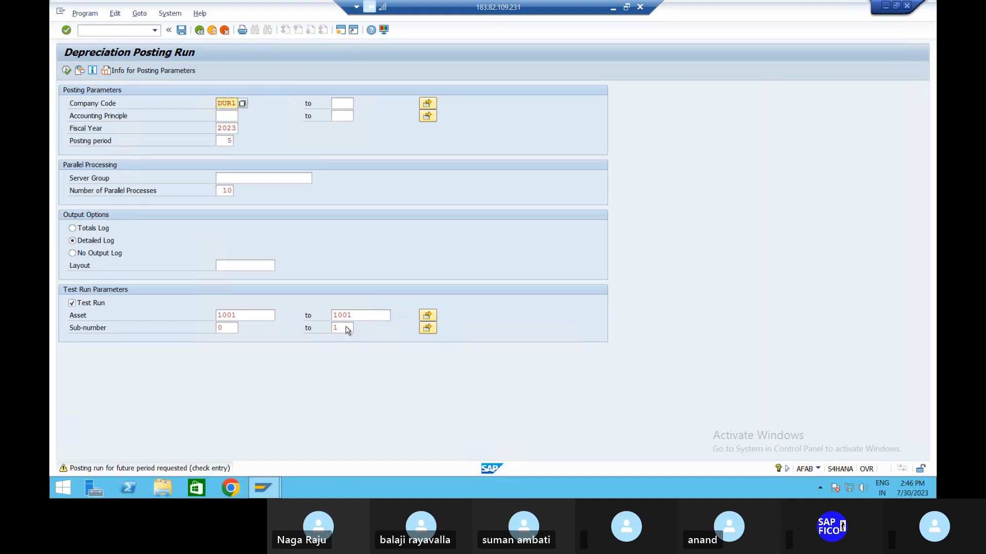
Step: Execute the depreciation test run and agree to continue with online processing
left_click(66, 71)
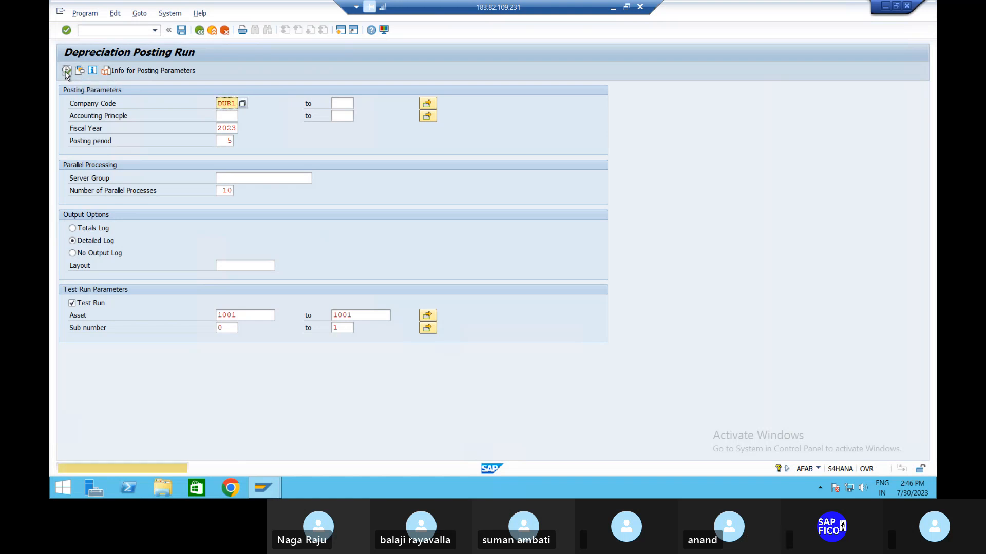
left_click(67, 70)
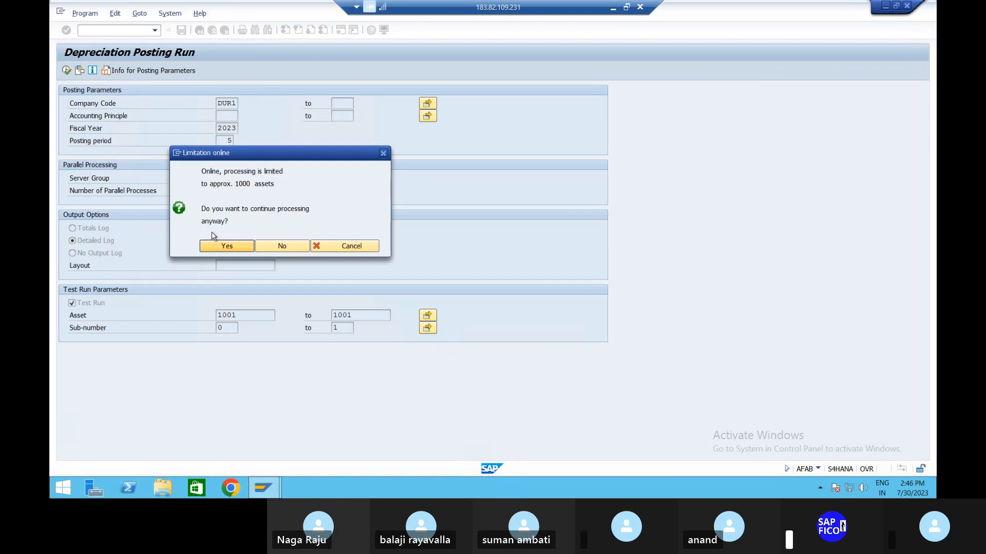
left_click(219, 248)
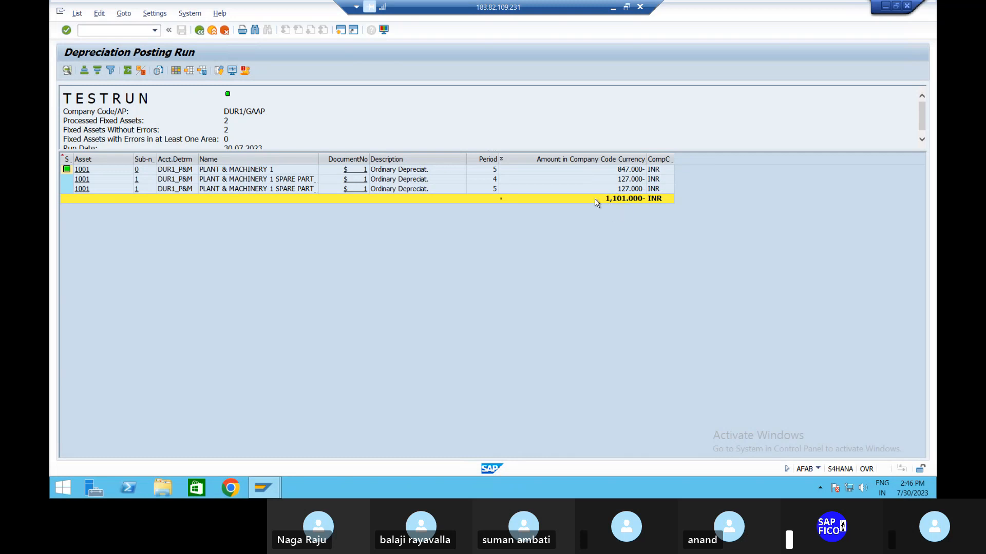
Step: Open transaction AW01N and examine the posted depreciation values of sub-asset 1001-1
left_click(114, 32)
type("/NAW10N")
key("Return")
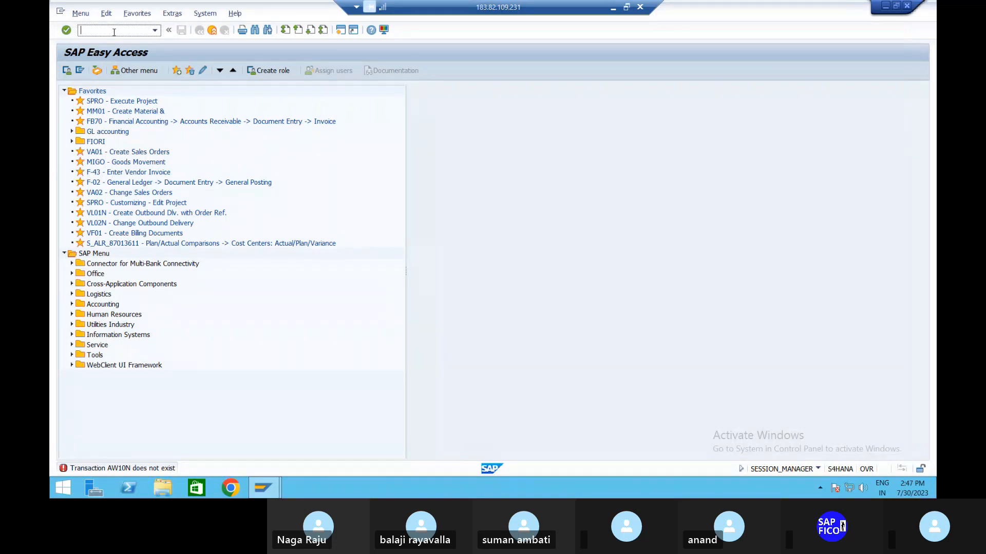
type("/NAW0")
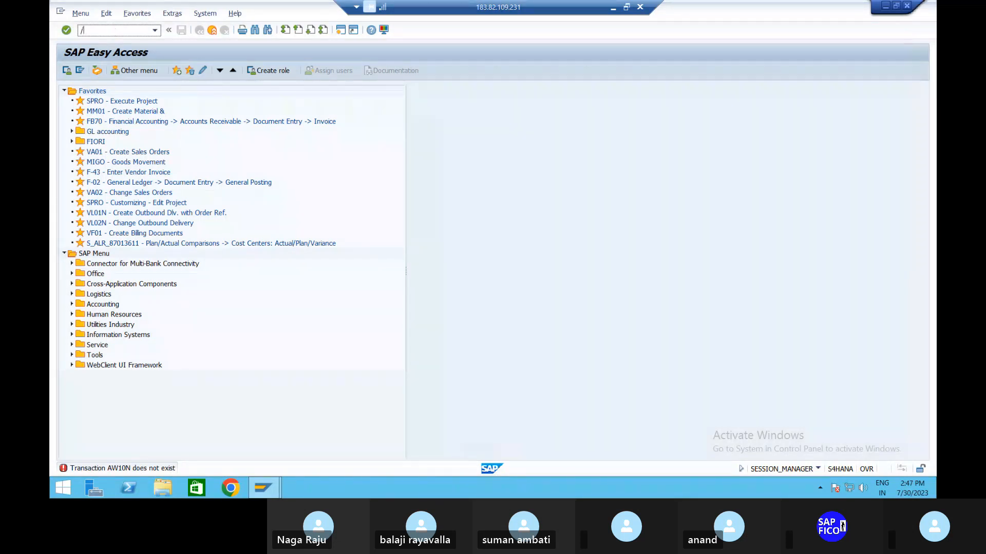
type("1N")
key("Return")
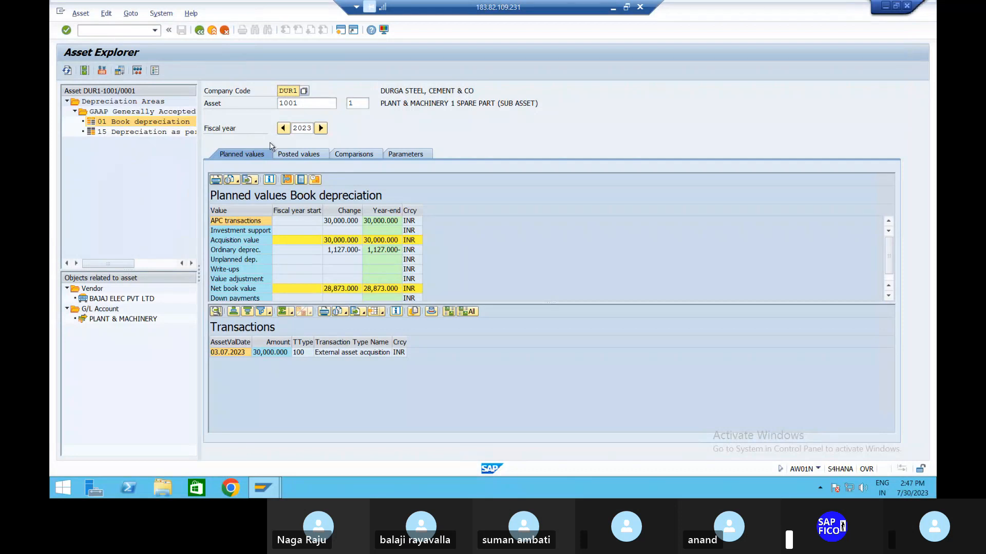
left_click(288, 154)
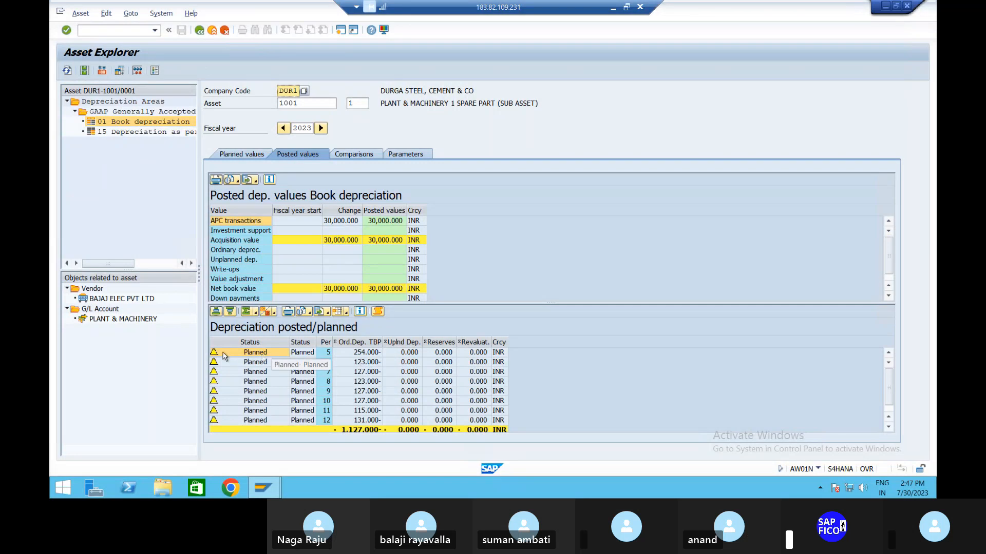
left_click(259, 353)
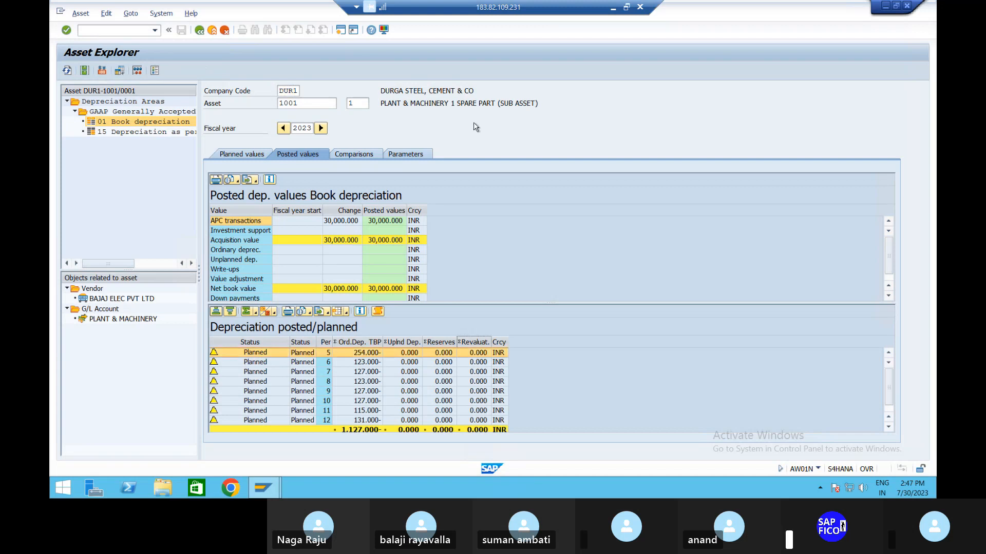
Step: Check the asset configuration notes in Notepad, and display the posted values of main asset 1001, sub-number 0, in Asset Explorer
left_click(613, 7)
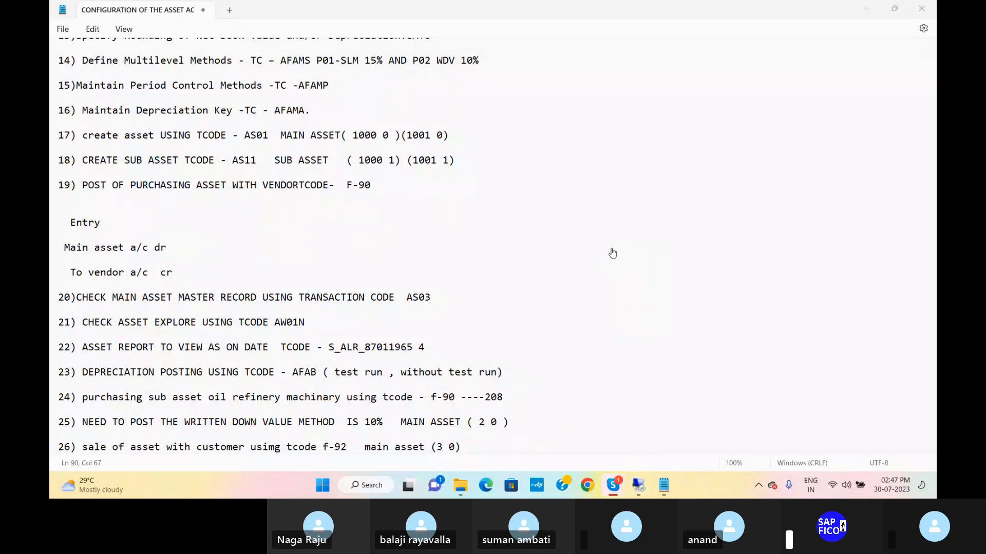
left_click(638, 485)
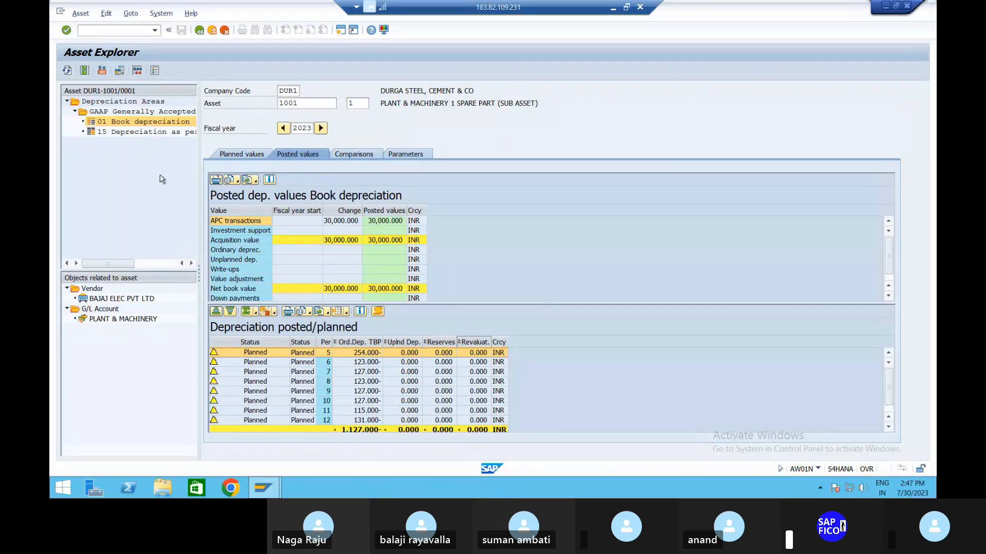
left_click(361, 103)
key("BackSpace")
type("0")
key("Return")
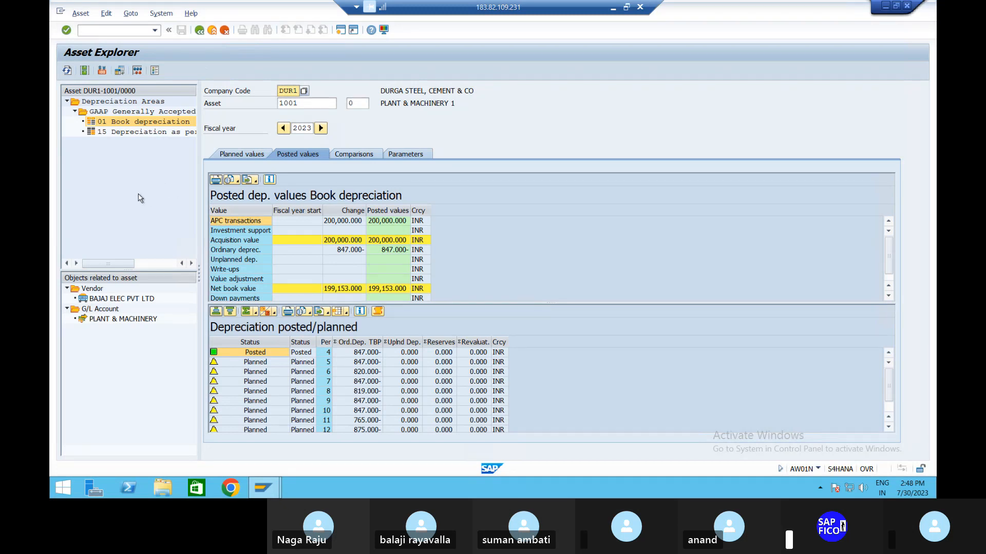
Step: Open transaction AFAB and set the depreciation run to posting period 05 with a detailed log
left_click(100, 30)
type("/NAFA")
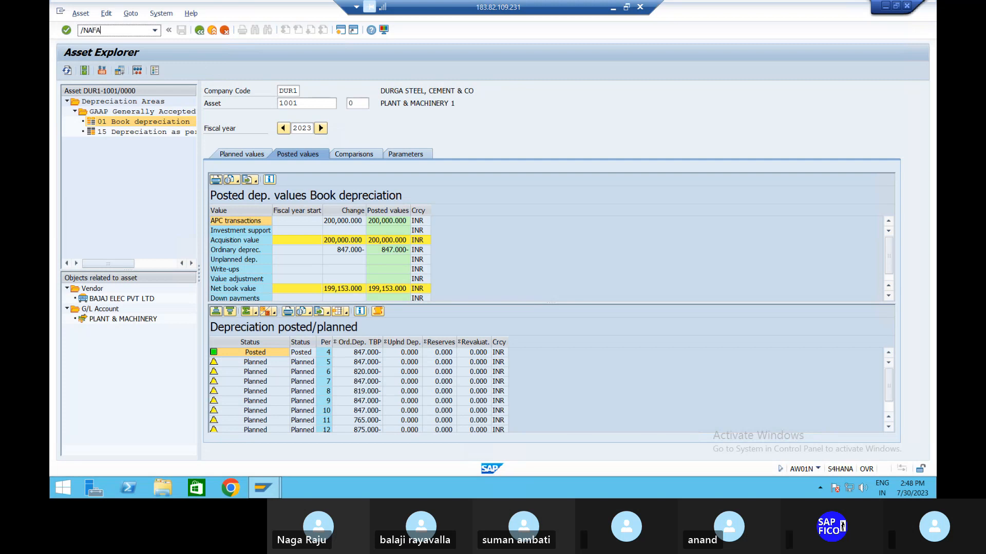
type("B")
key("Return")
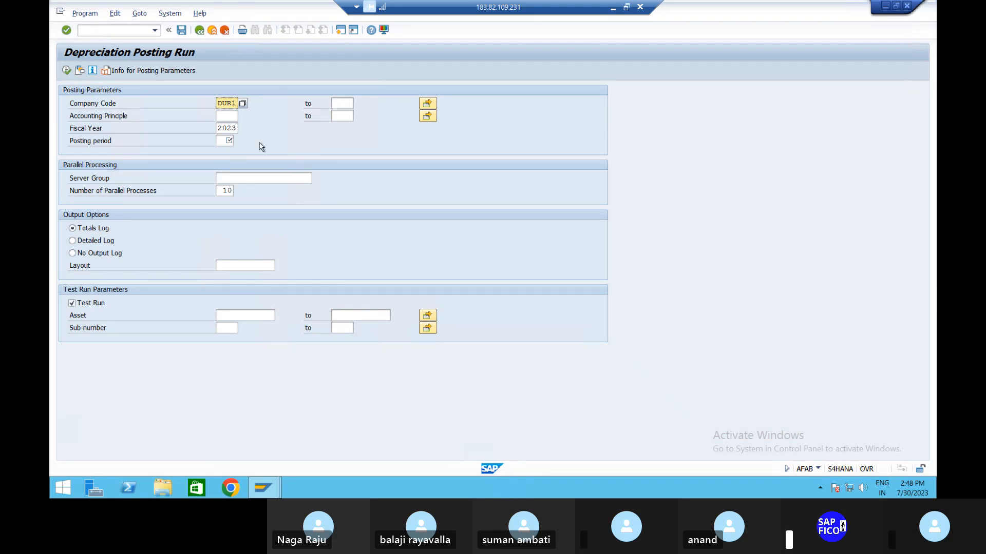
left_click(227, 140)
type("05")
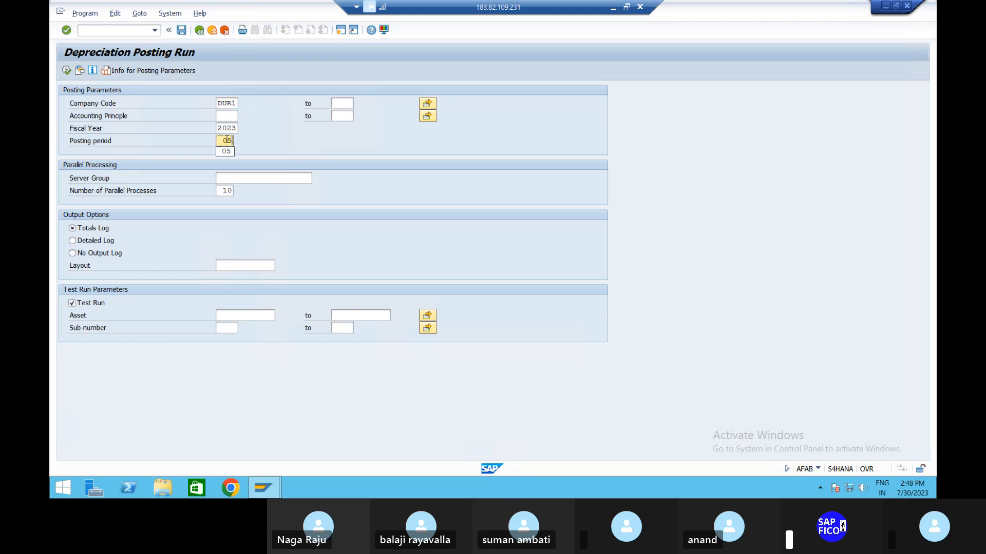
left_click(75, 241)
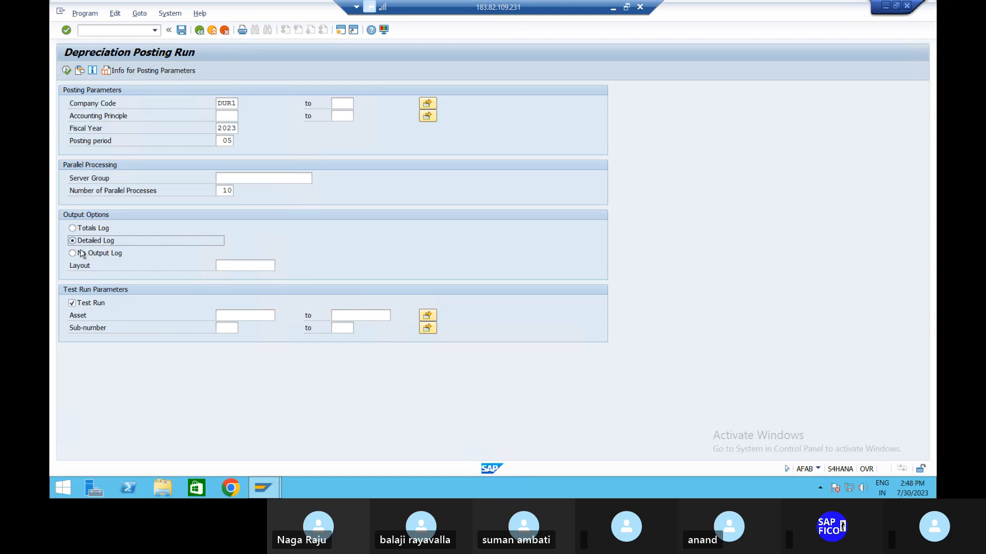
Step: Set the test run's asset range from 1001 to 1001 by picking the assets from the value lists
left_click(249, 315)
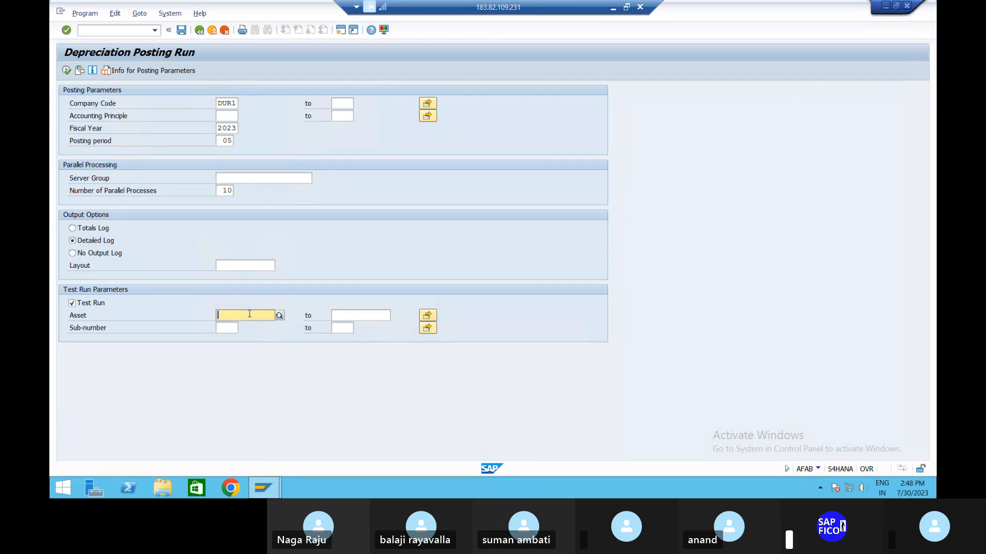
left_click(279, 317)
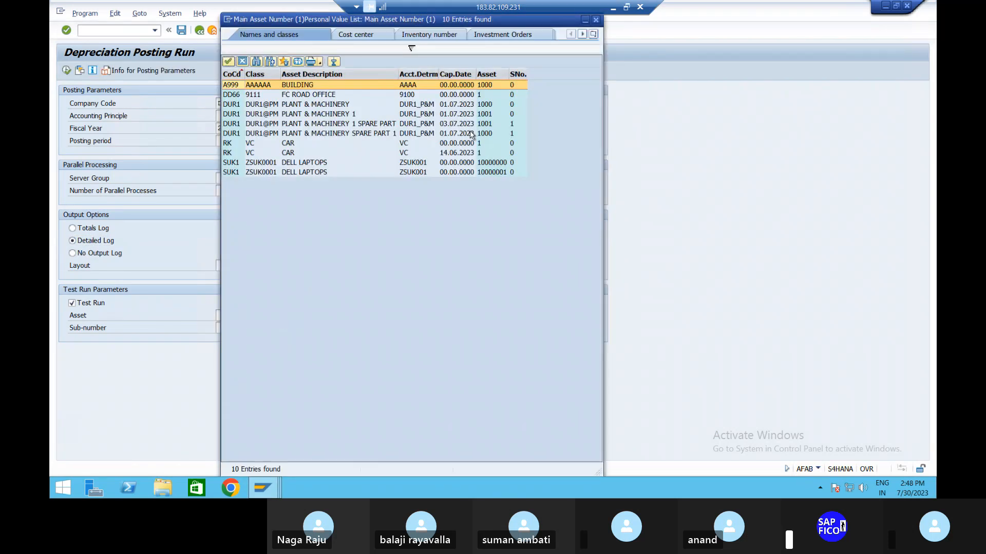
double_click(341, 114)
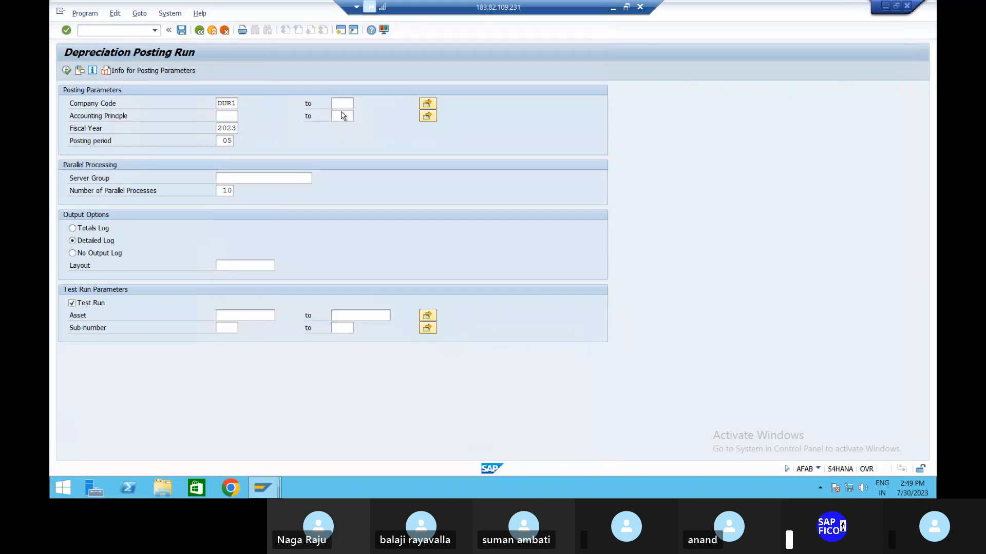
left_click(379, 315)
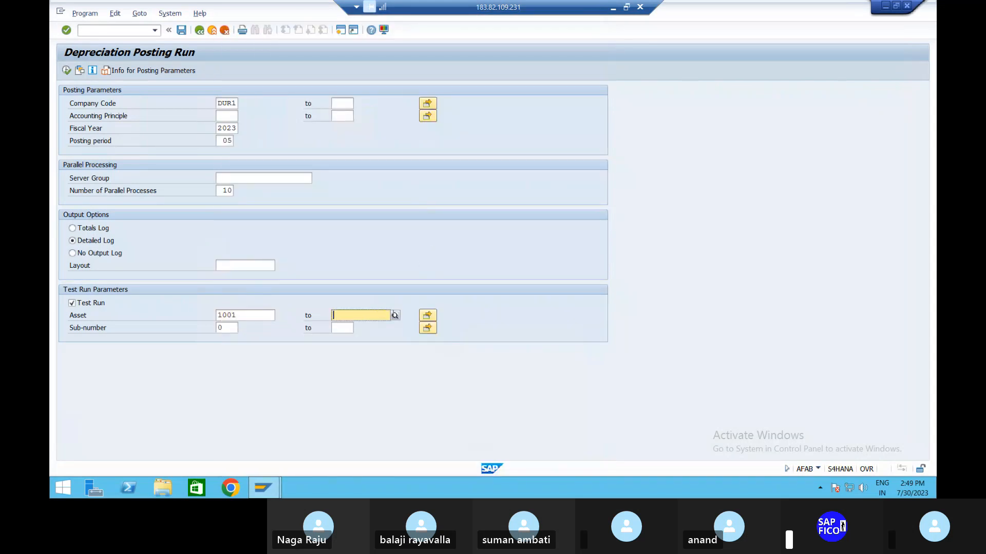
left_click(394, 316)
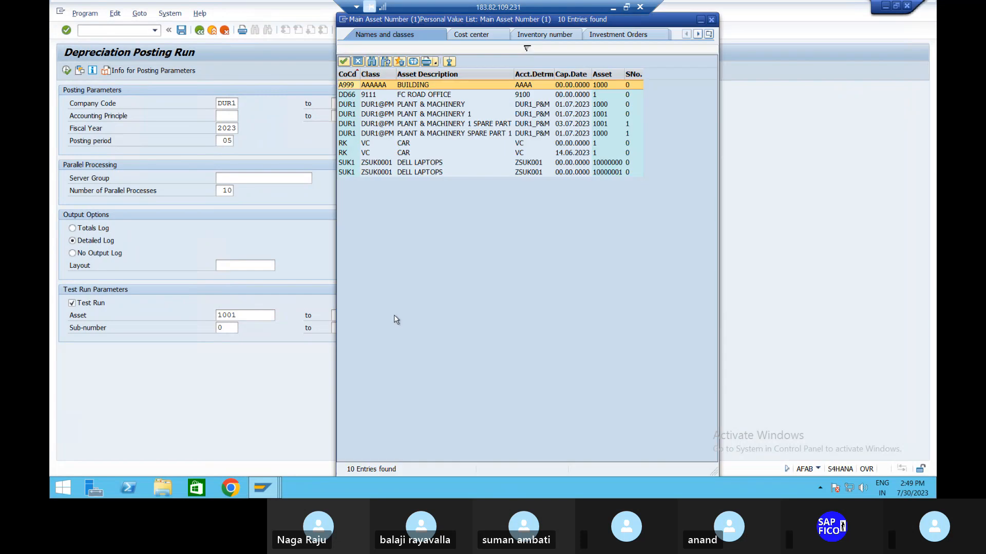
double_click(480, 125)
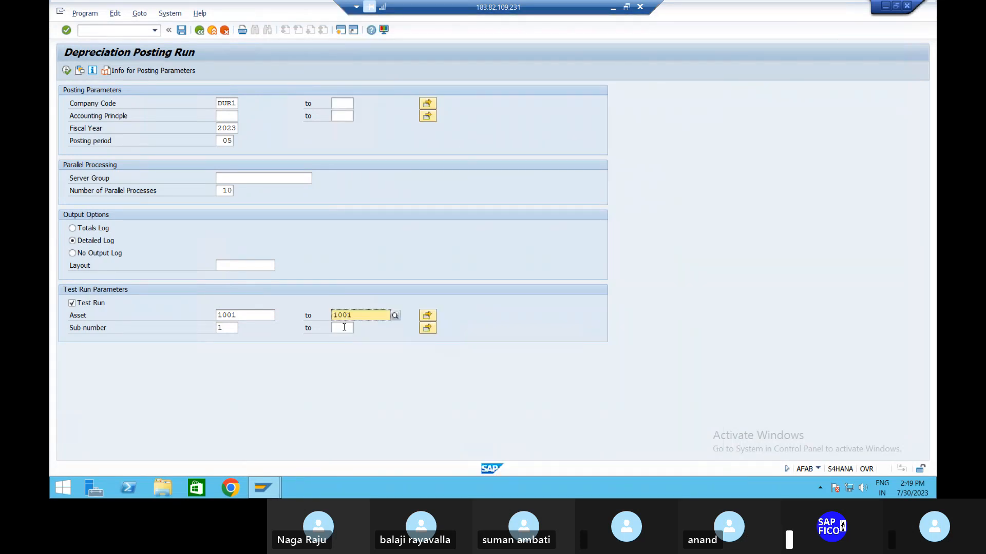
Step: Limit the depreciation test run to sub-numbers 0 to 1
left_click(226, 328)
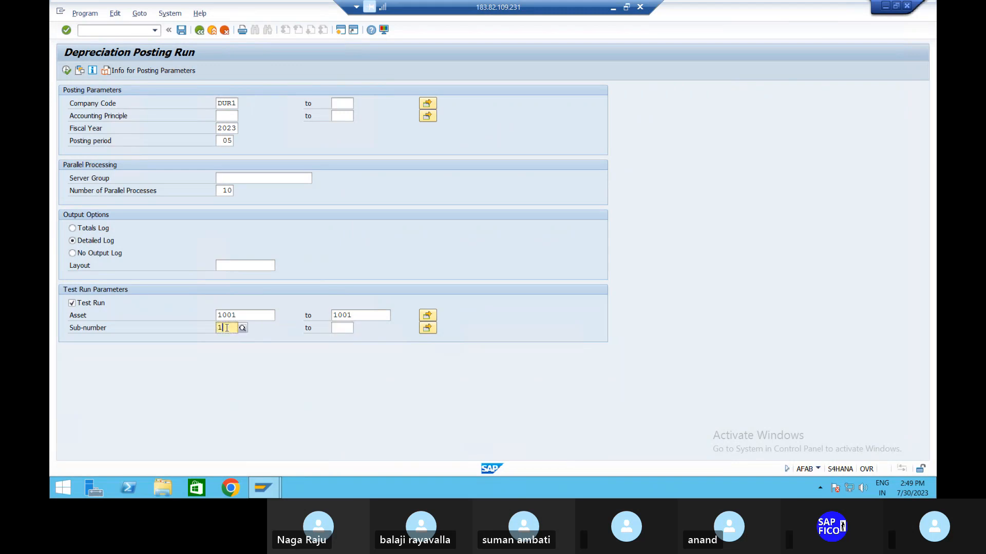
key("BackSpace")
type("0")
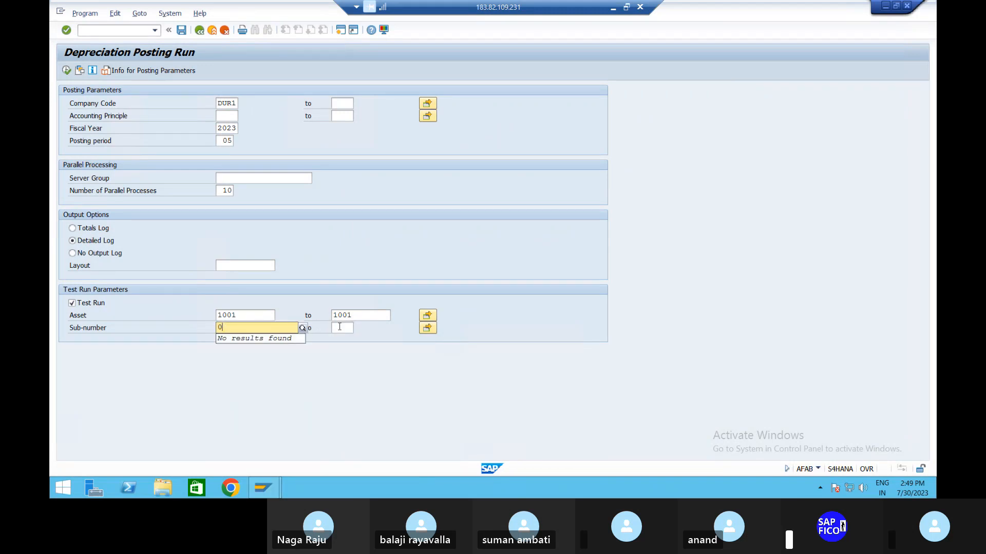
left_click(340, 328)
type("1")
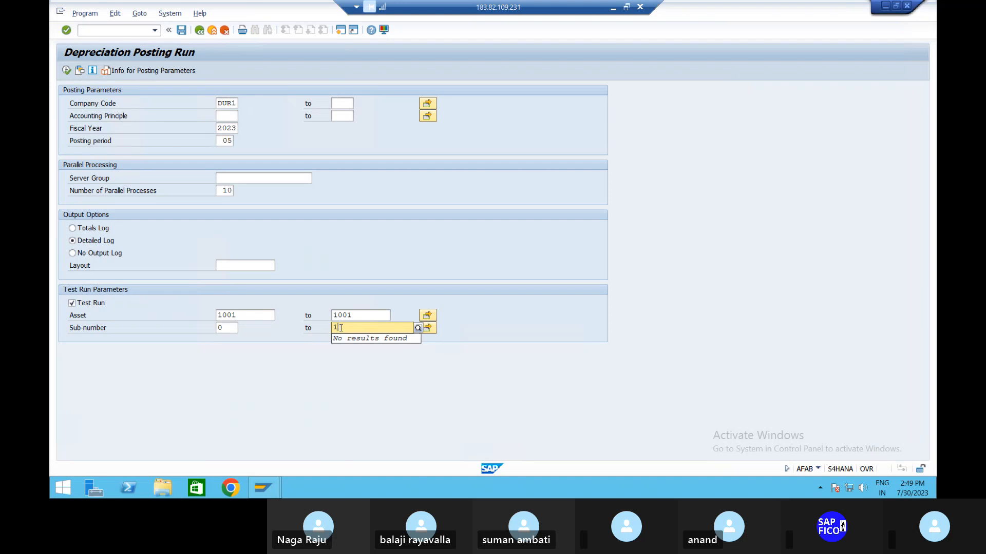
key("Return")
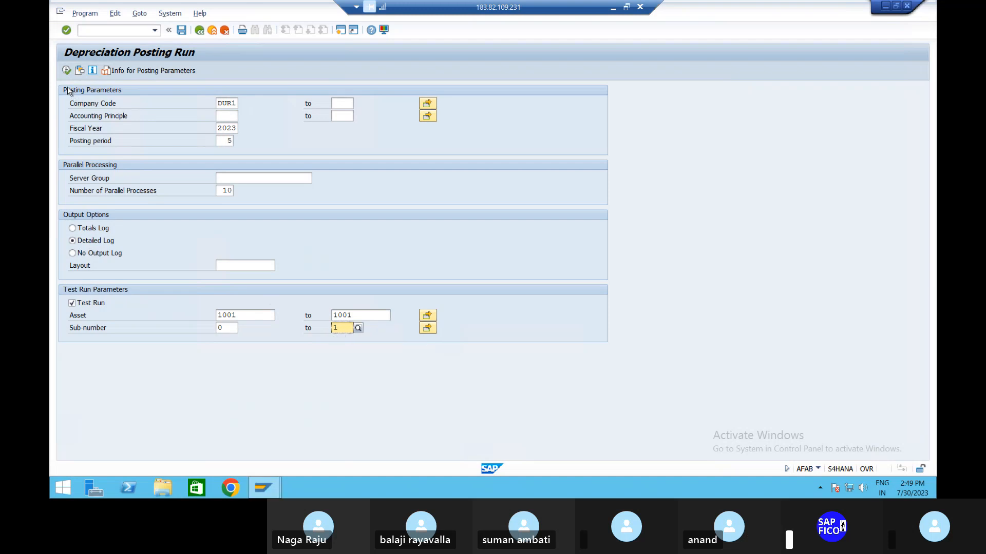
Step: Execute the depreciation test run for period 5, check its log and return to the posting parameters
left_click(66, 71)
left_click(66, 70)
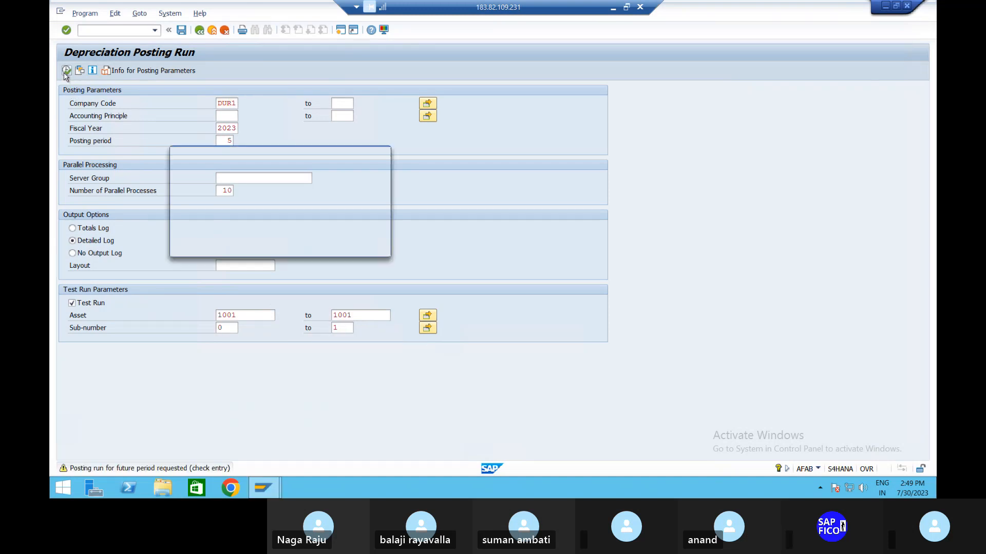
key("Return")
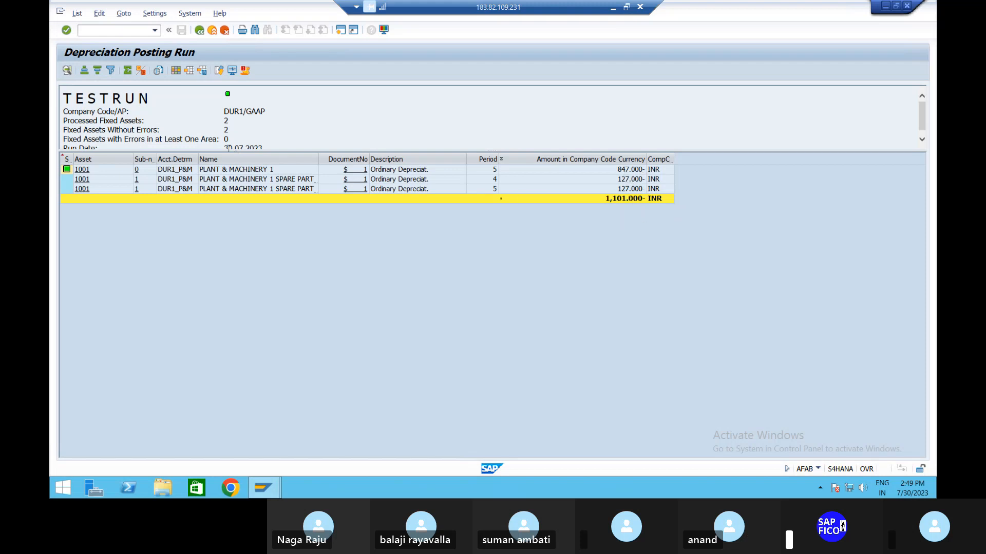
left_click(199, 31)
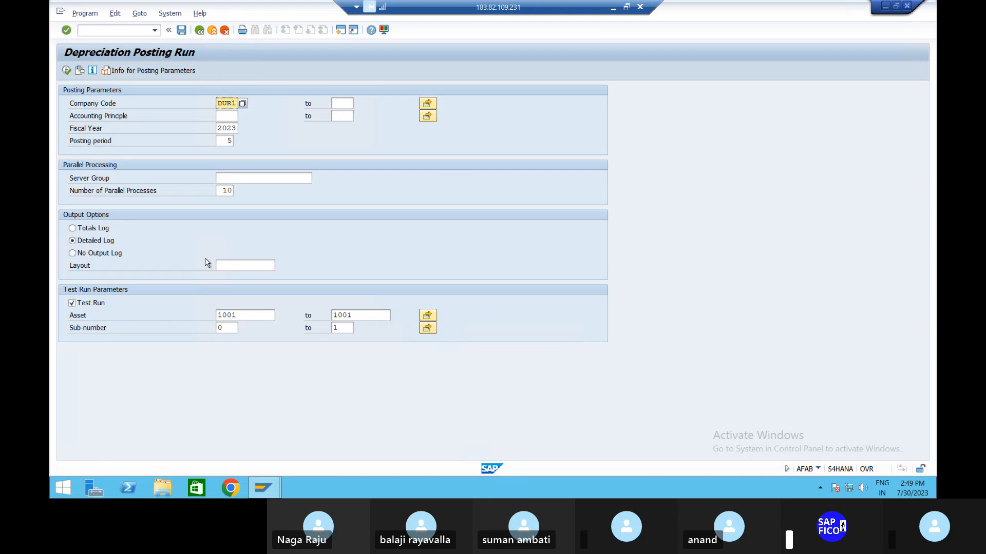
Step: Switch off the test run option and clear the asset and sub-number ranges
left_click(72, 303)
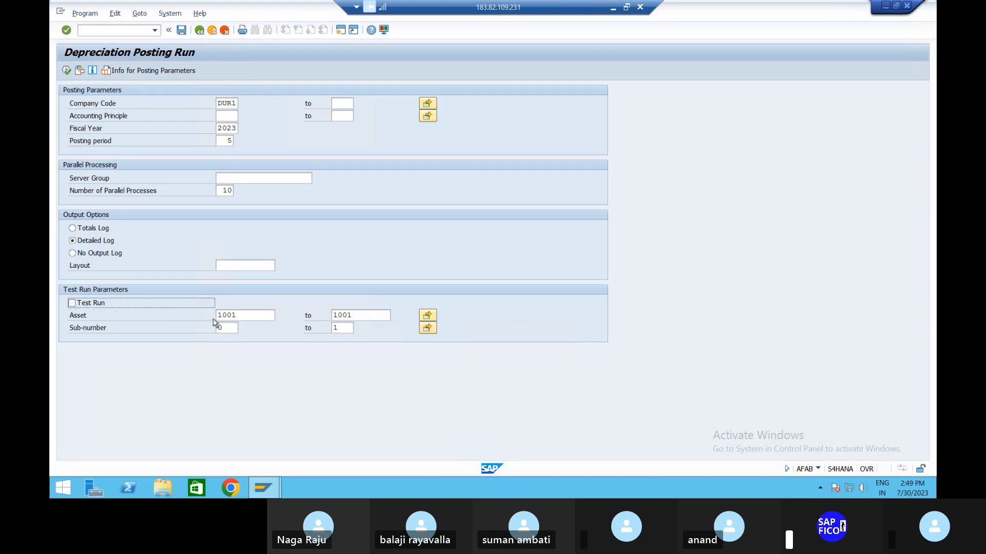
double_click(254, 318)
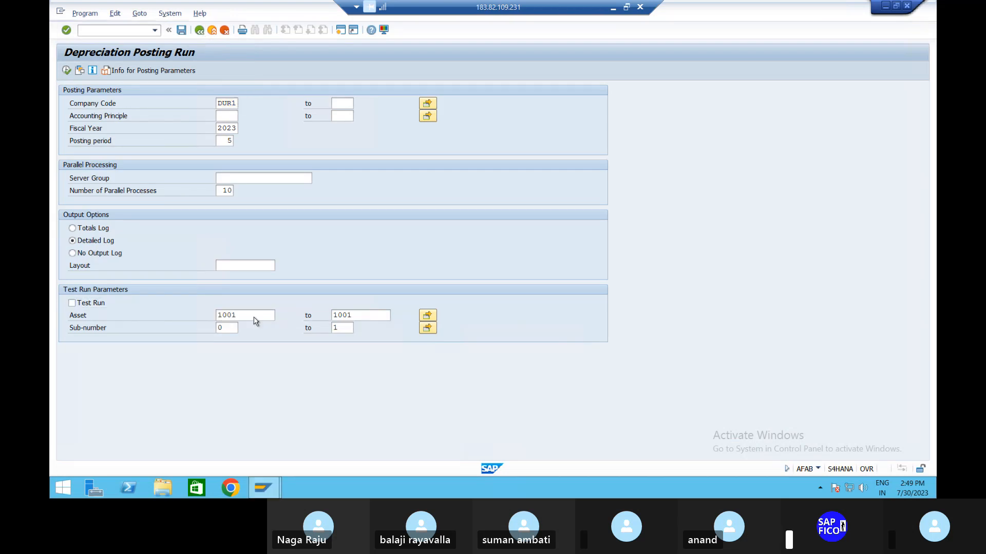
key("Delete")
double_click(233, 330)
key("Delete")
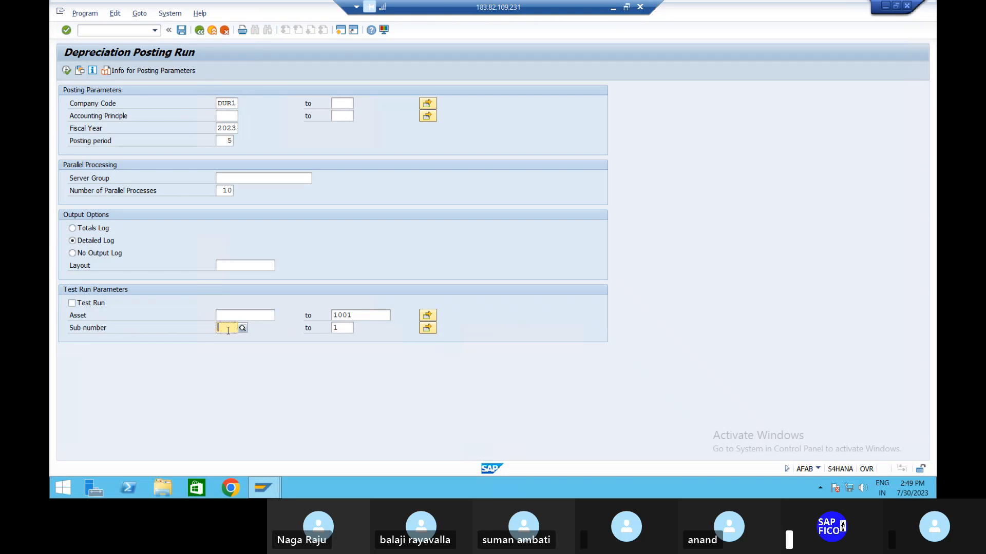
left_click(381, 316)
key("BackSpace")
key("BackSpace")
key("BackSpace")
key("BackSpace")
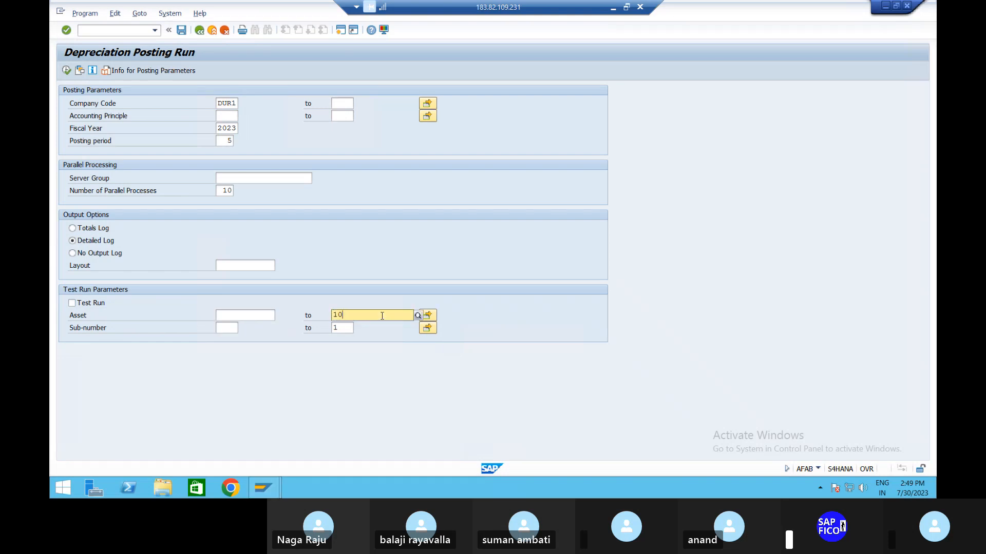
type("1")
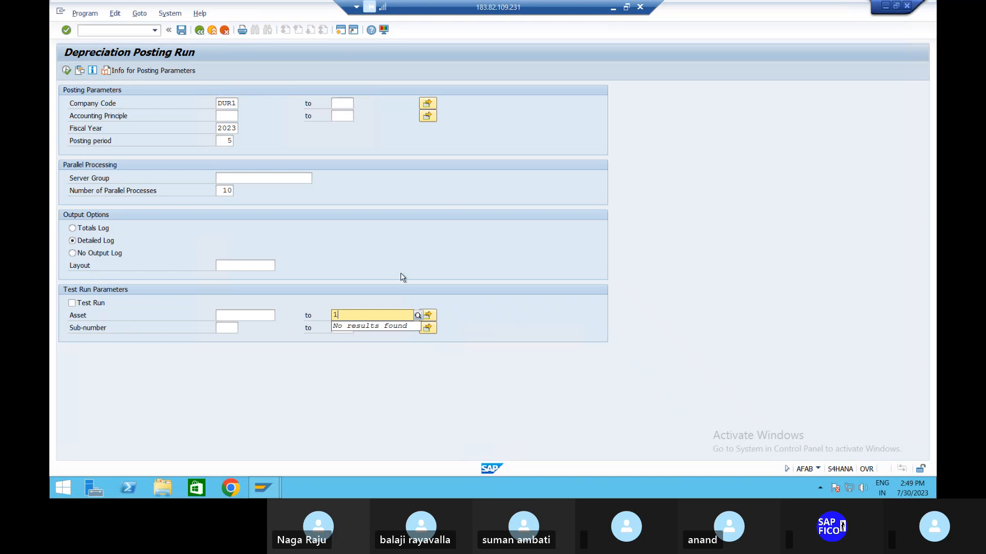
key("BackSpace")
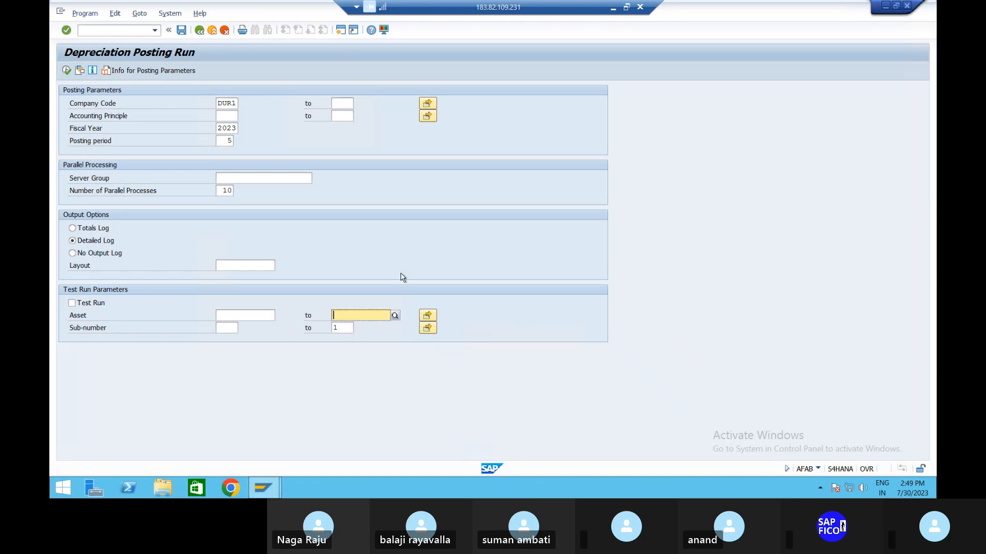
left_click(342, 328)
key("BackSpace")
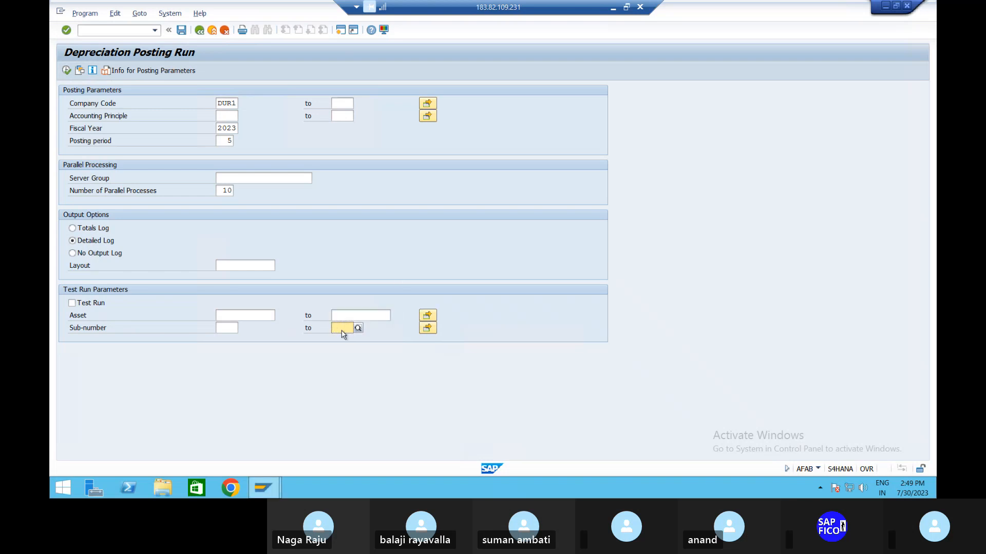
Step: Schedule the period 5 depreciation posting as a background job with immediate start, accepting output device LP01
left_click(85, 13)
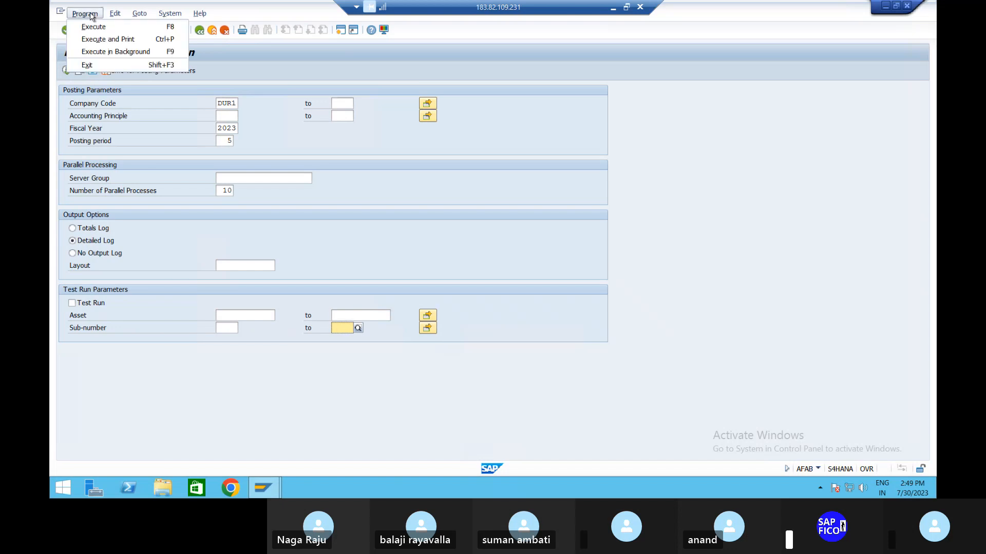
left_click(94, 53)
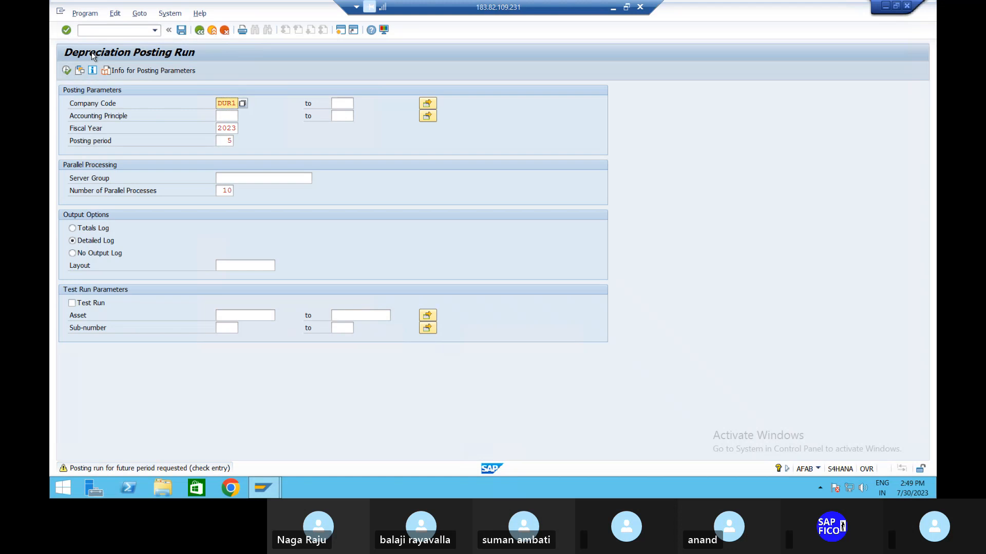
key("Return")
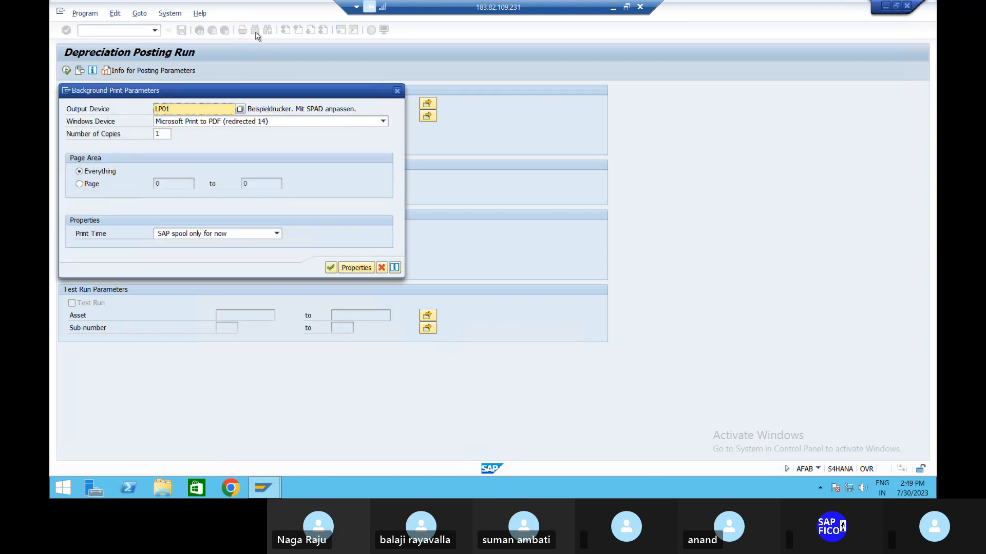
left_click(331, 268)
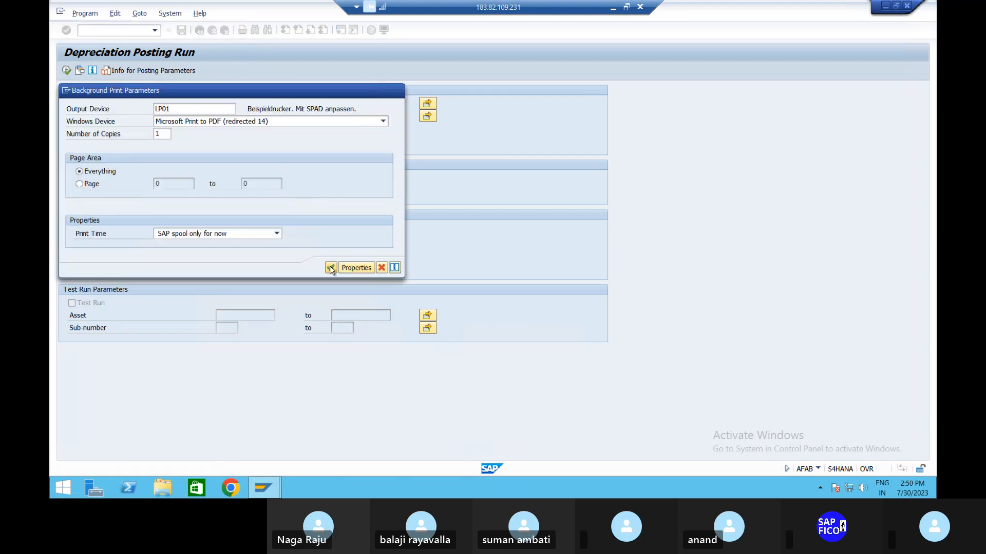
left_click(112, 123)
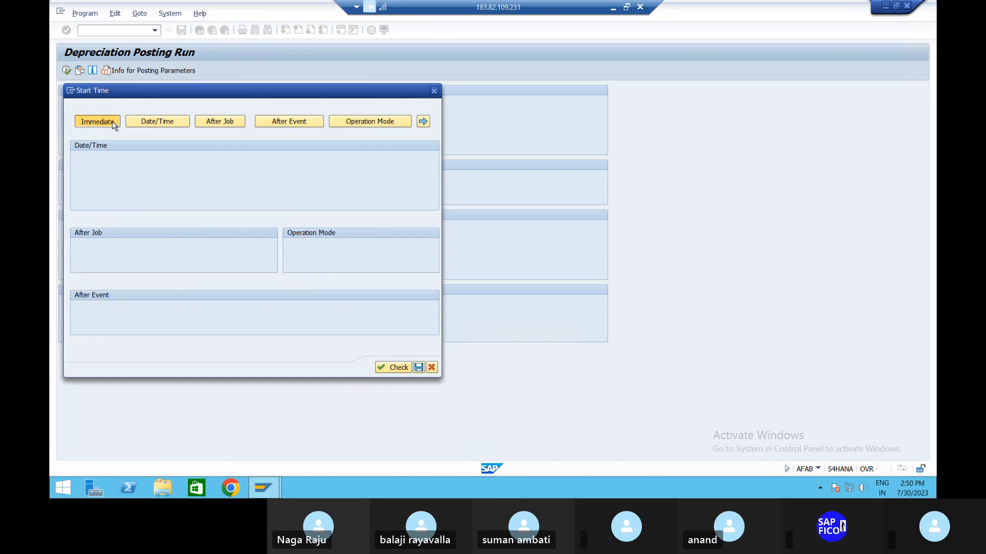
left_click(307, 379)
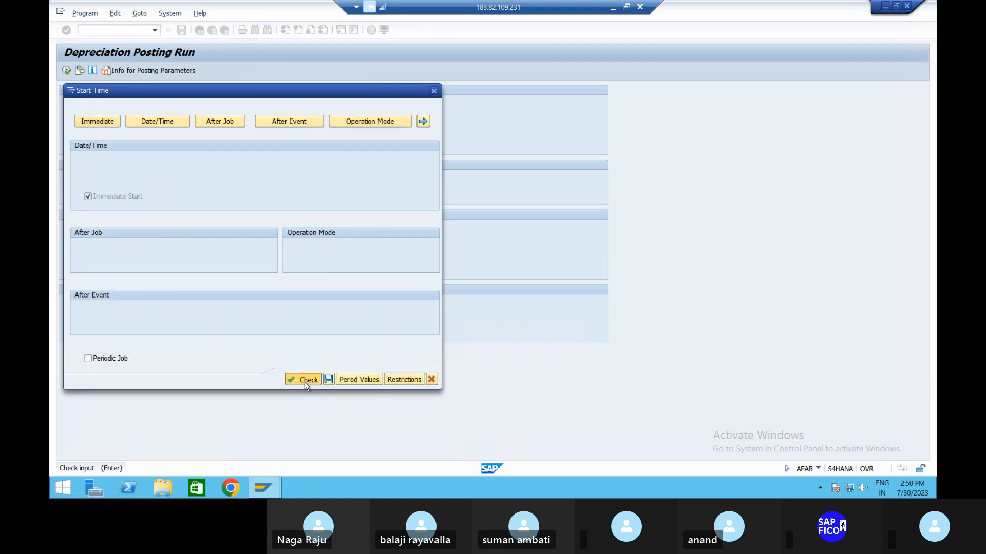
left_click(328, 380)
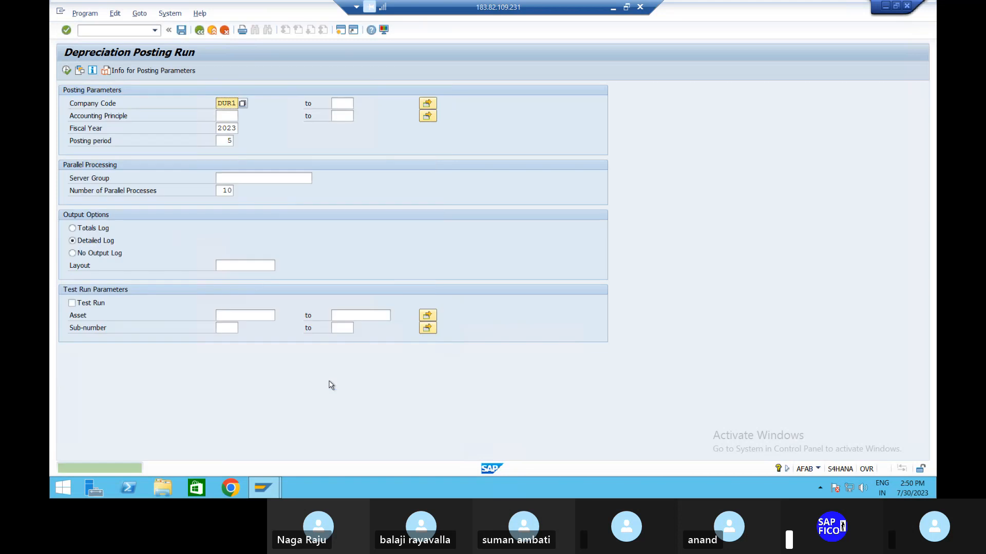
Step: Open the job overview selection for background jobs
left_click(171, 13)
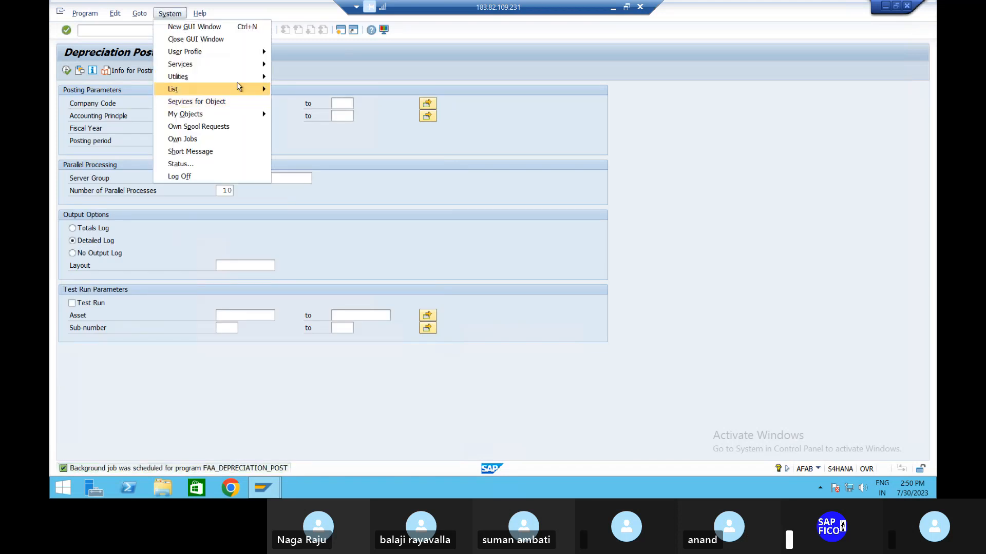
mouse_move(253, 68)
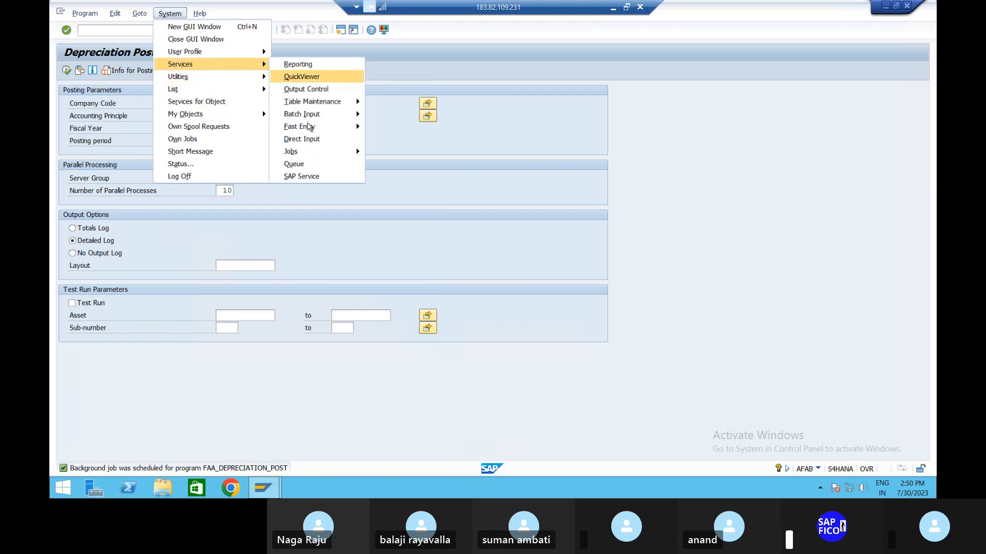
mouse_move(310, 151)
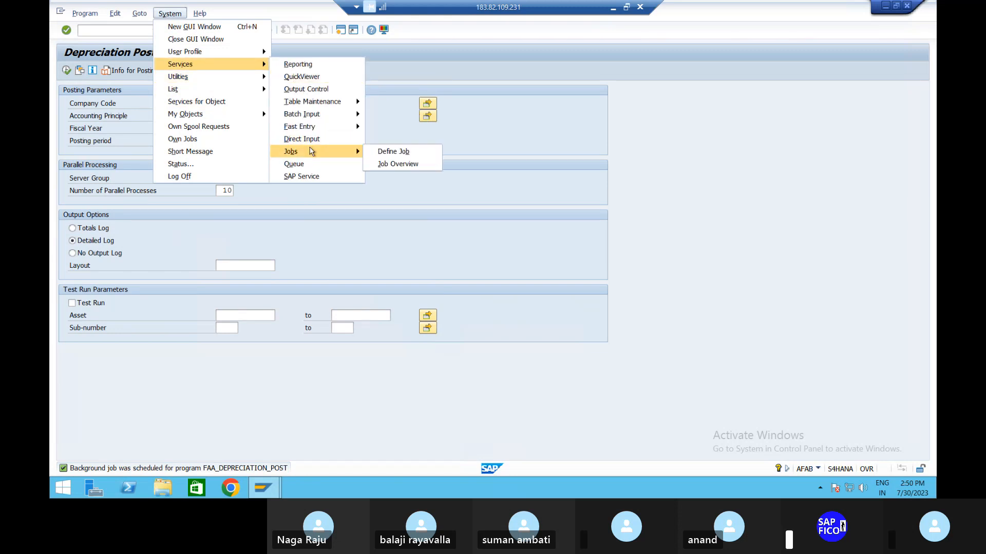
left_click(382, 165)
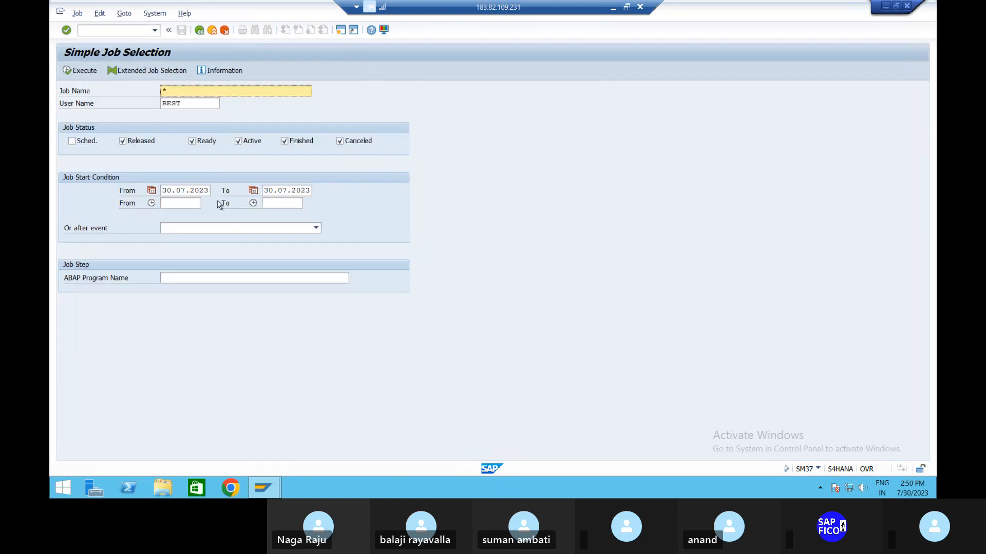
Step: List the day's background jobs for the depreciation posting, and open the Asset Explorer with transaction AW01N
left_click(83, 72)
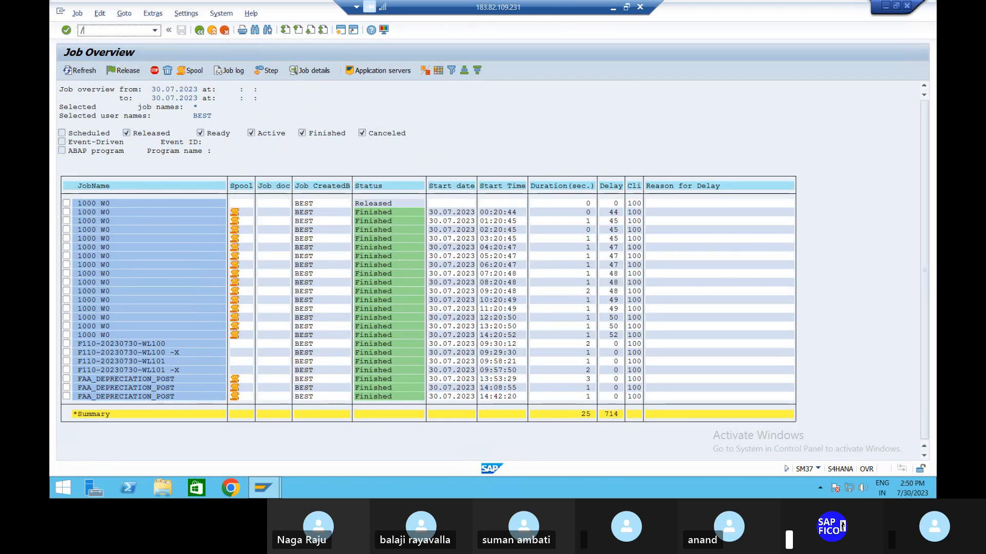
type("NAW01N")
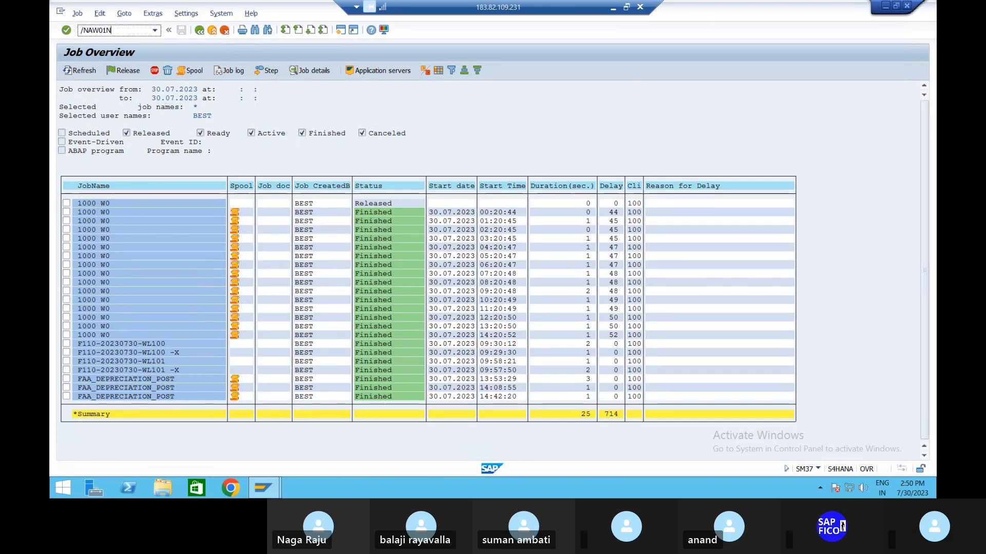
key("Return")
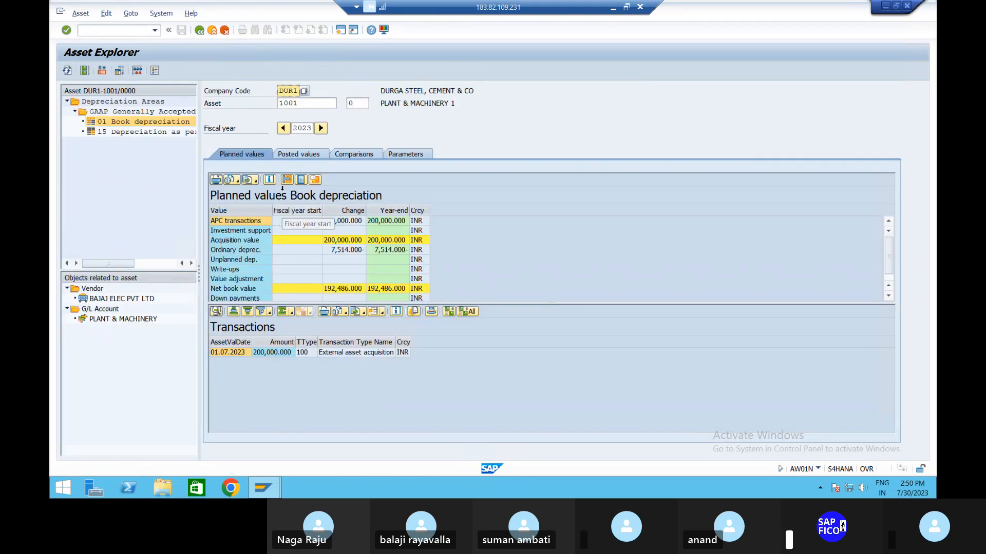
Step: Check the period 5 posted depreciation of main asset 1001, and display the posted values of sub-number 1
left_click(307, 155)
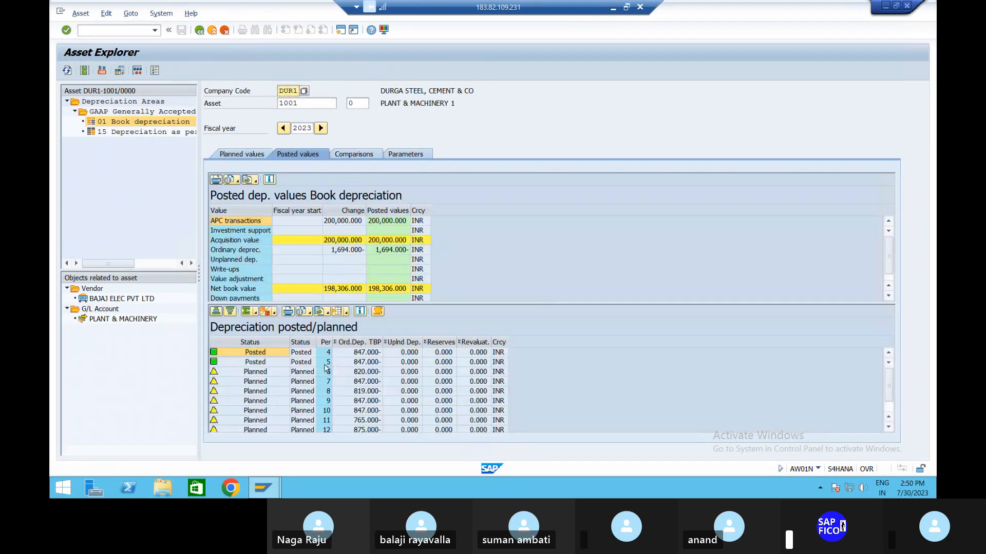
left_click(260, 363)
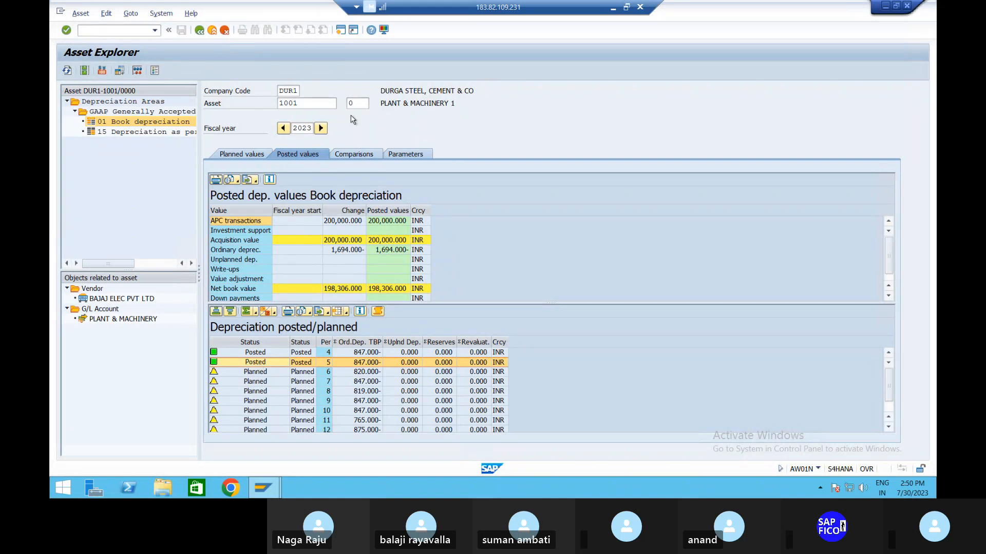
left_click(363, 103)
key("BackSpace")
type("1")
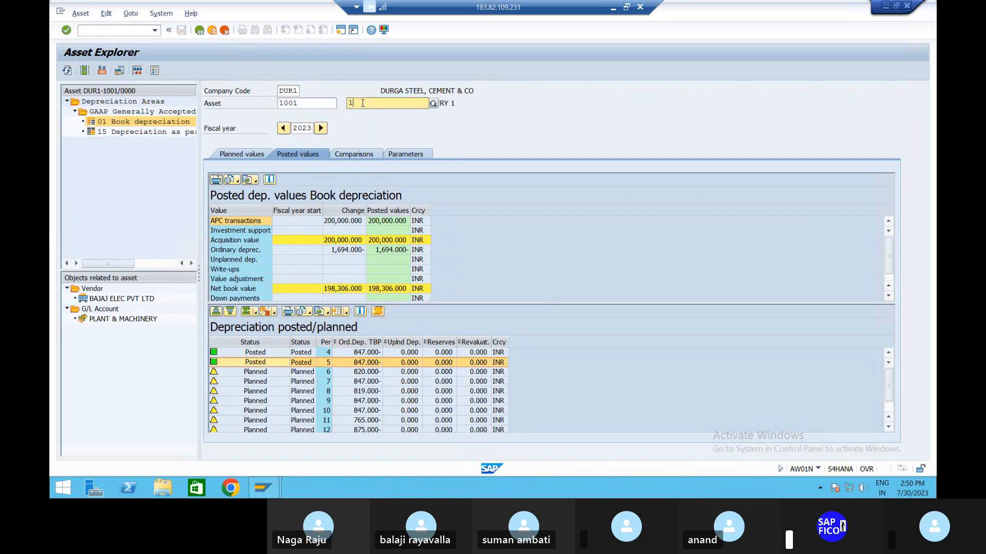
key("Return")
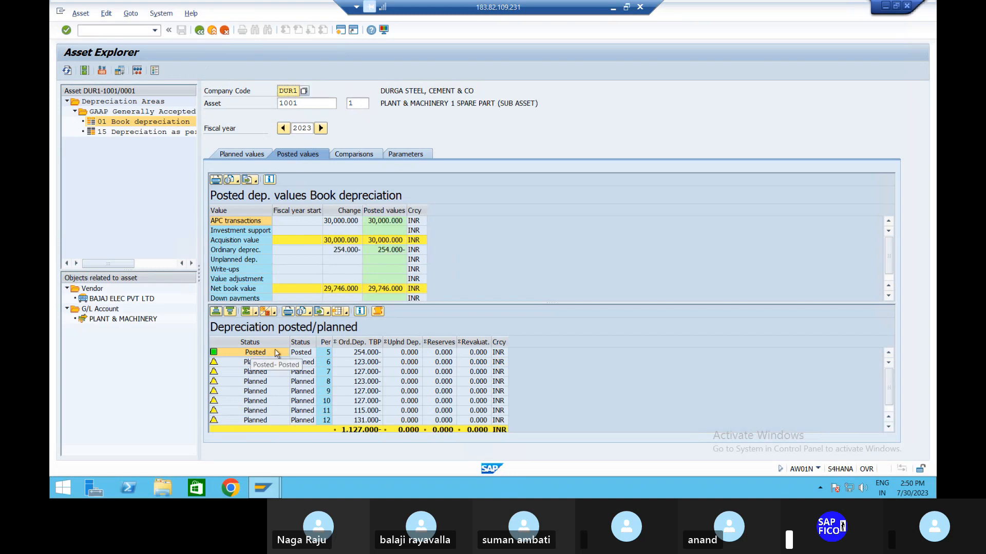
left_click(132, 33)
type("/N")
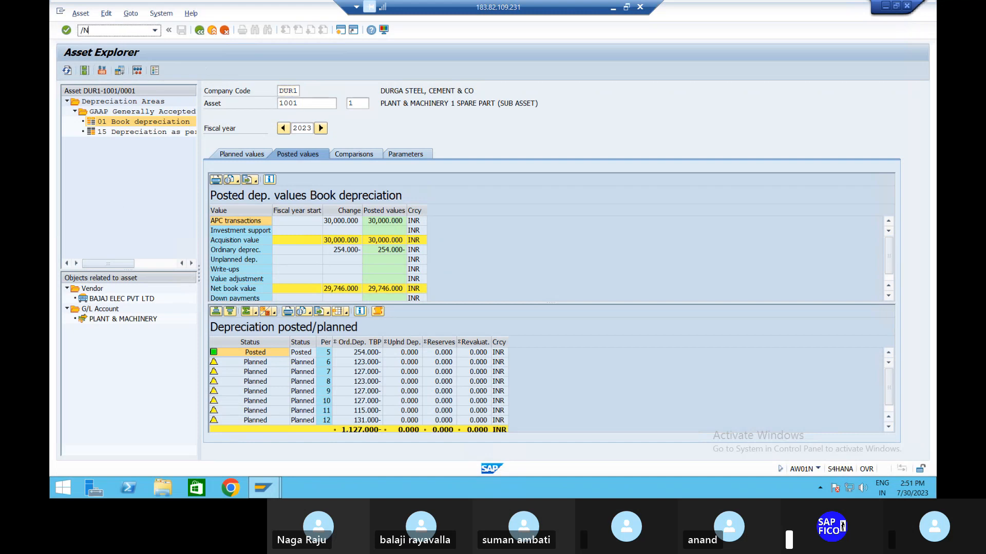
type("FB")
Step: Open the posting run monitor from the sub-asset's posted period 5 depreciation line
left_click(273, 353)
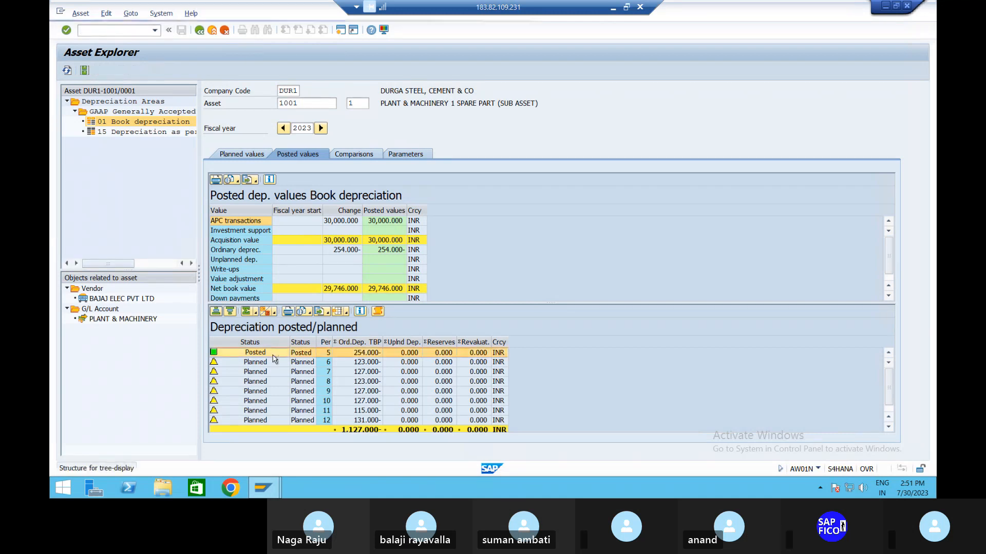
double_click(272, 354)
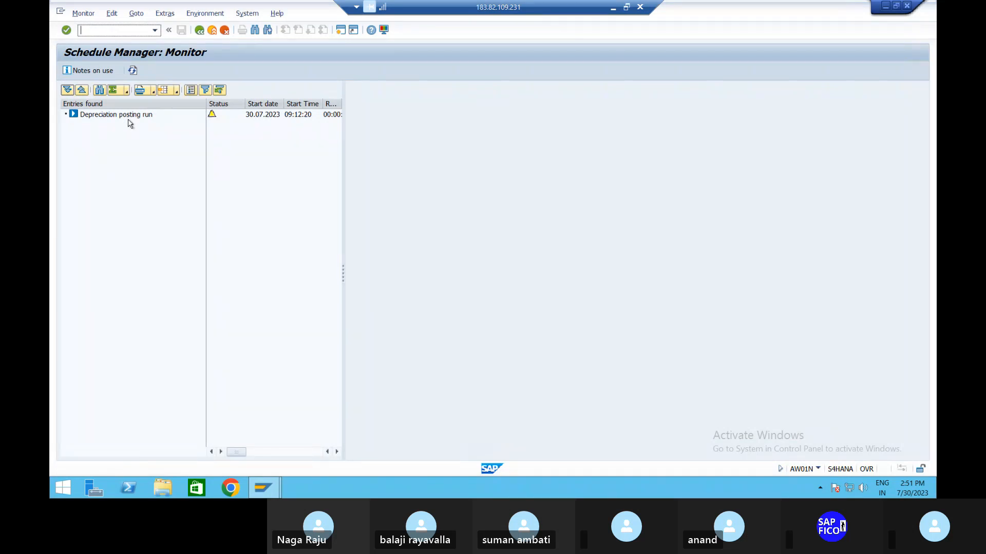
left_click(200, 30)
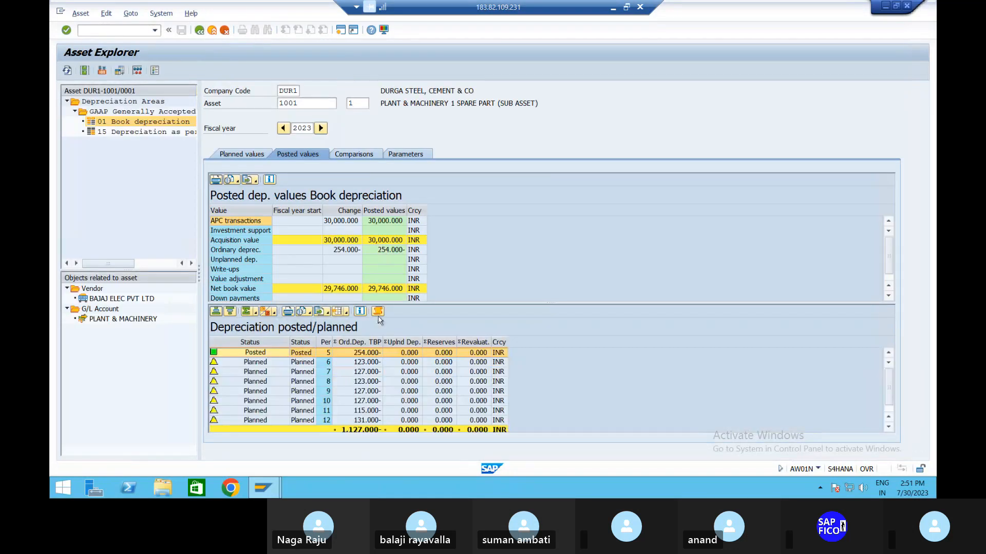
double_click(363, 354)
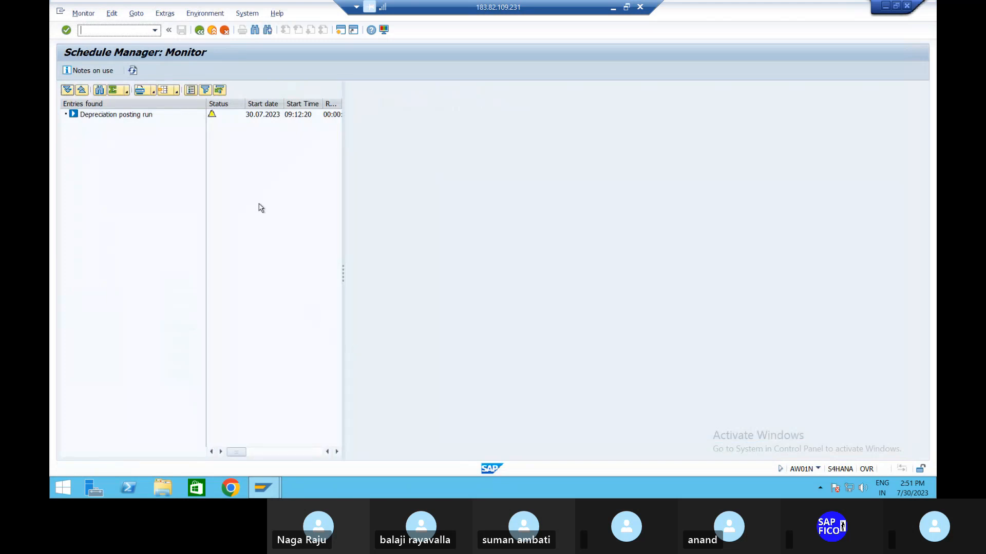
Step: Display the depreciation posting run's details and messages, leave its user status unchanged, and select the message with the posted document number
mouse_move(214, 118)
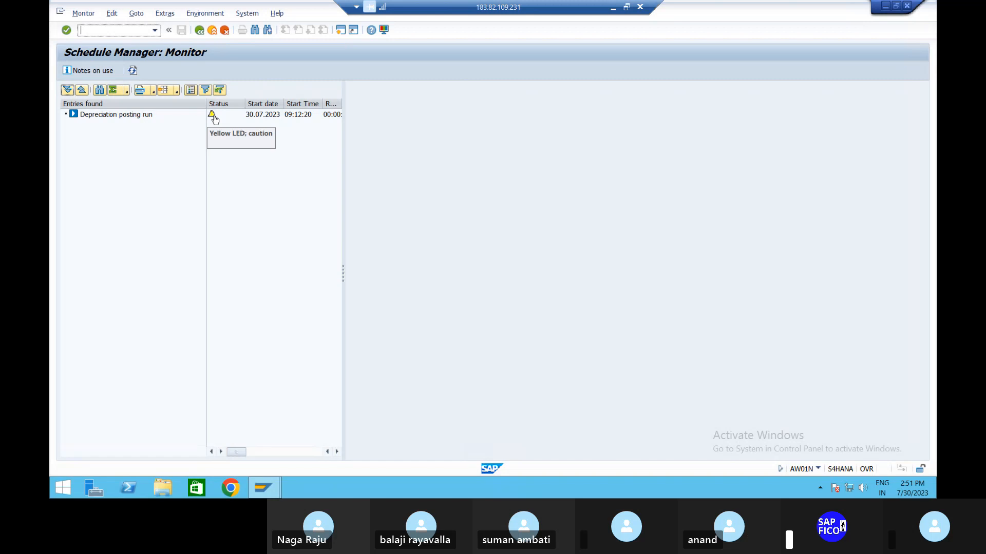
double_click(215, 119)
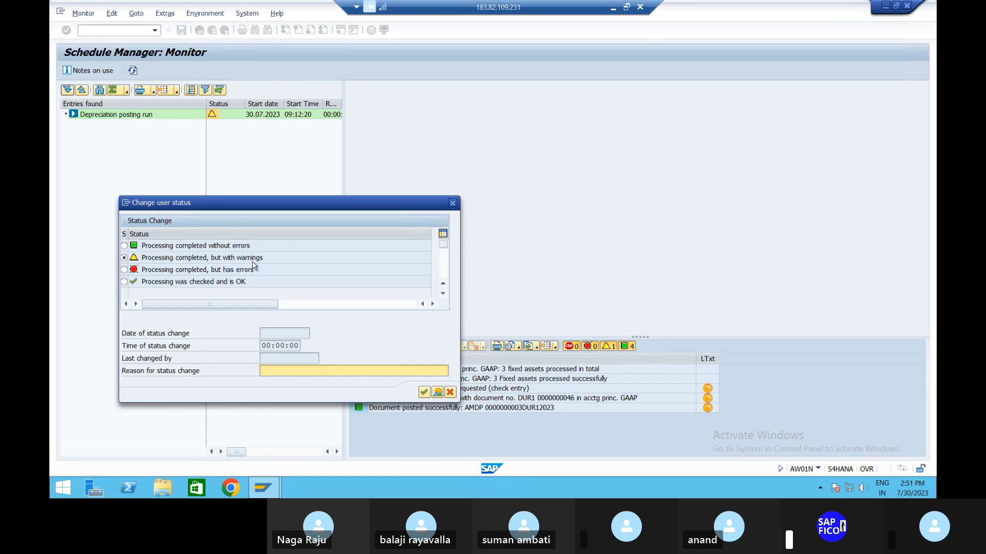
left_click(452, 204)
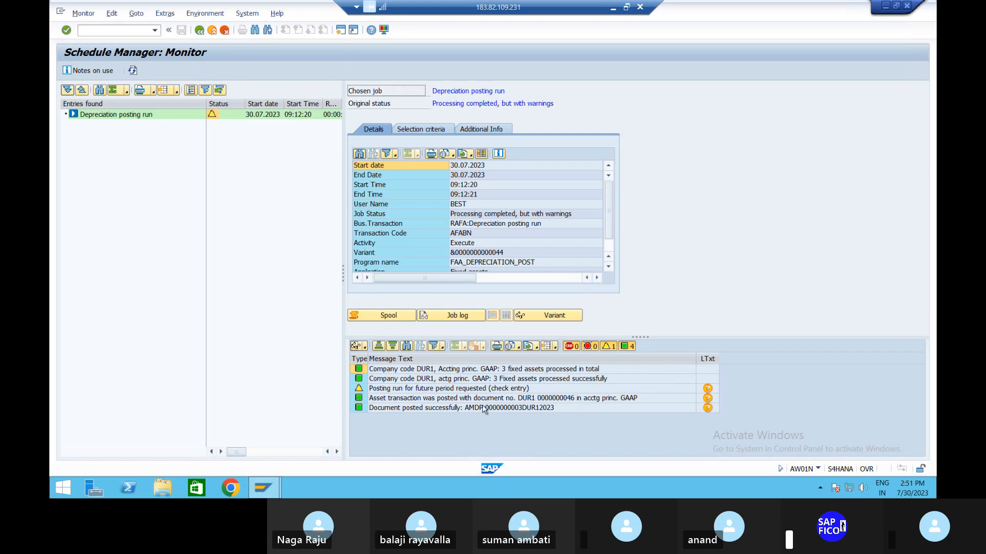
left_click(537, 403)
Step: Open transaction FB03, view document 186 of company code DUR1 and return to the document selection
left_click(136, 31)
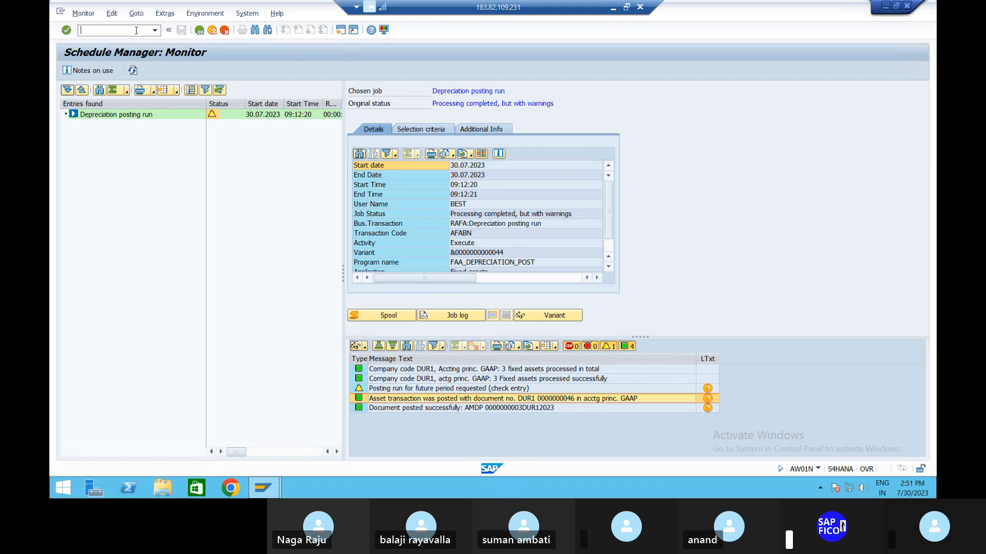
type("/N")
key("Return")
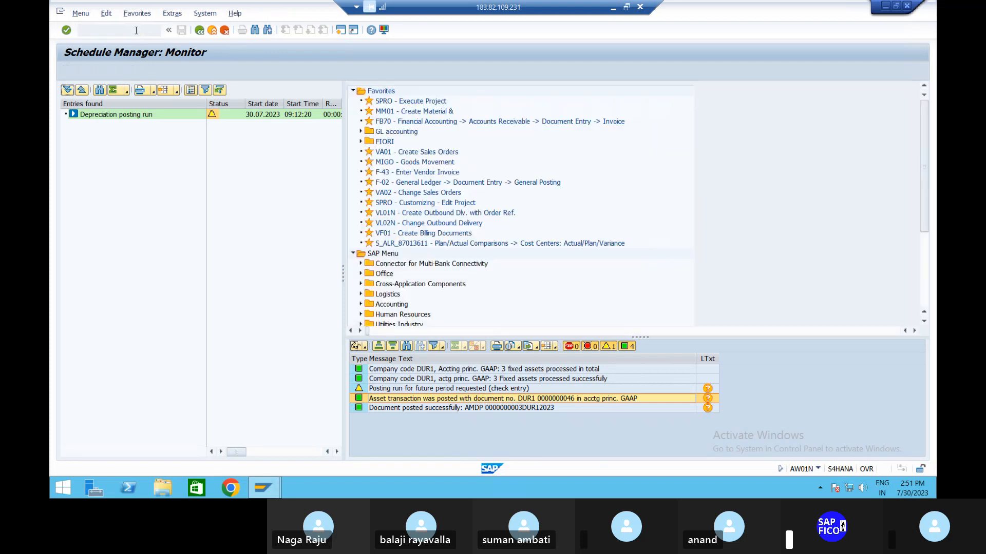
type("FB03")
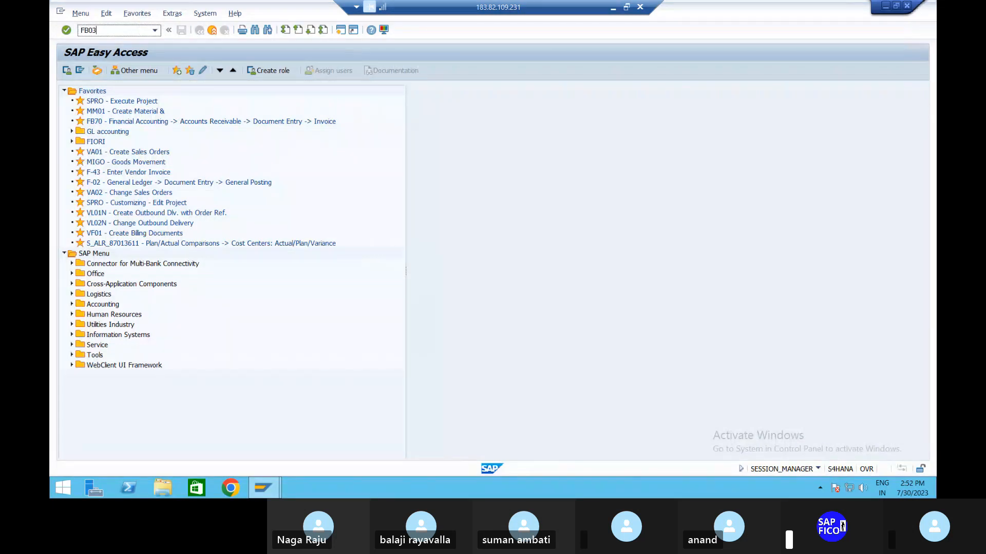
key("Return")
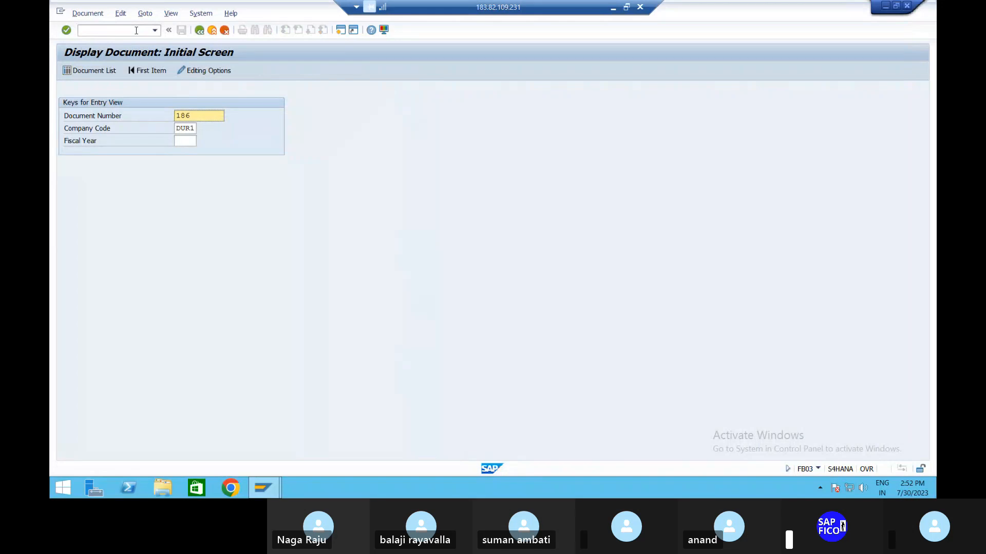
key("Return")
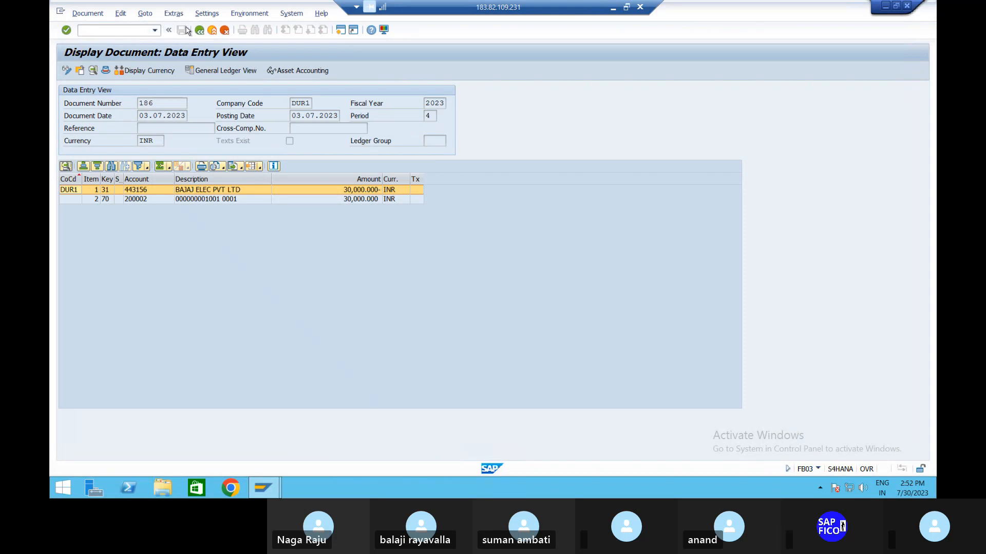
left_click(198, 31)
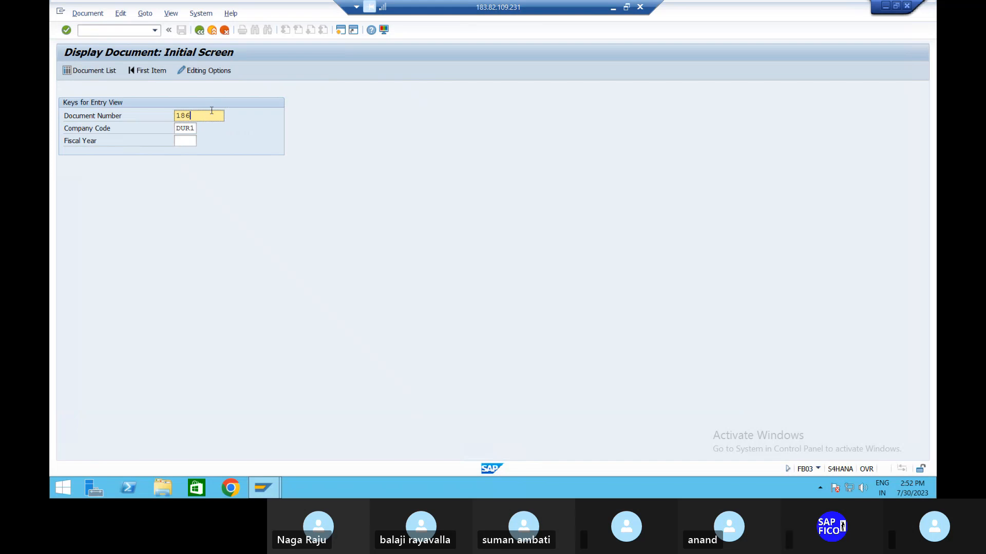
Step: Display document 46 of company code DUR1, examine its depreciation line items and leave the transaction
key("BackSpace")
key("BackSpace")
key("BackSpace")
type("46")
key("Return")
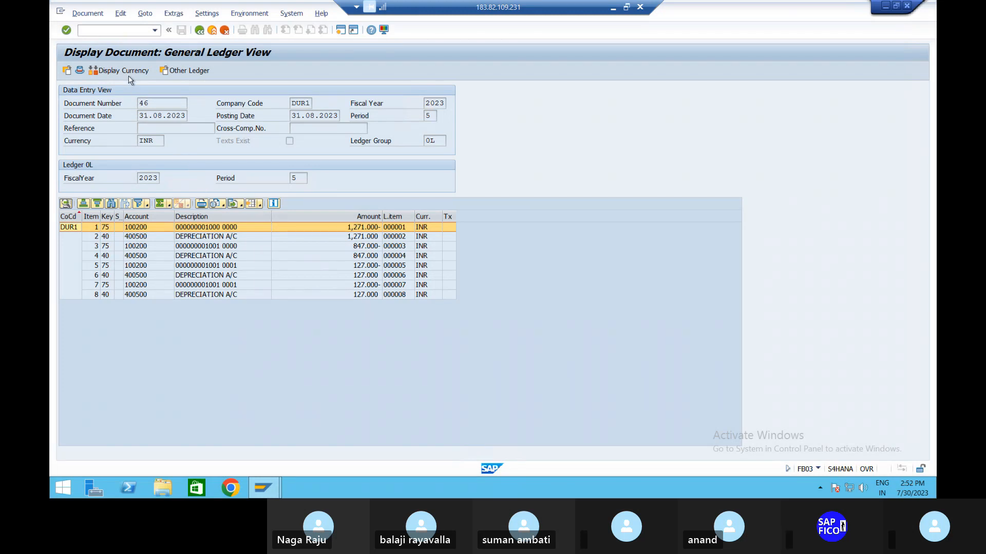
left_click(135, 29)
type("/n")
key("Return")
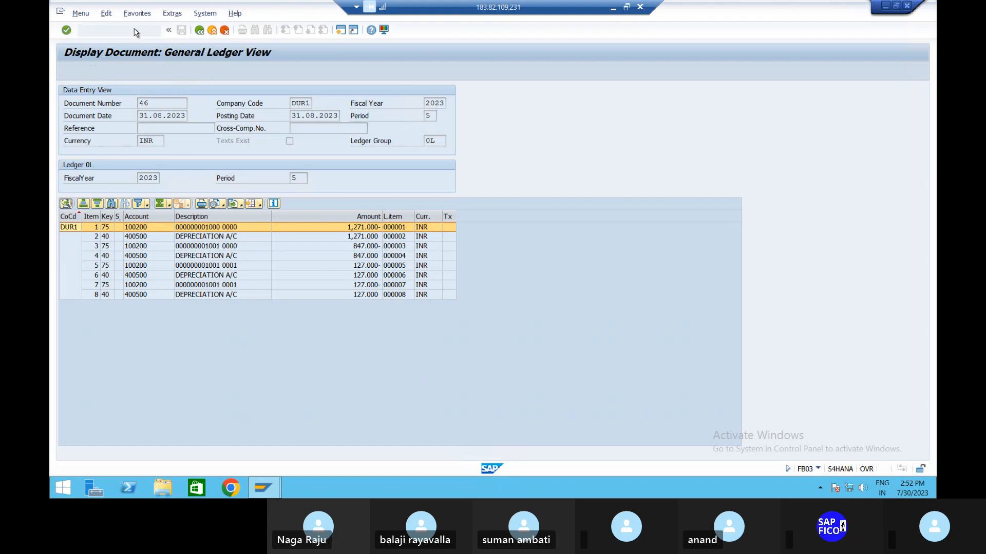